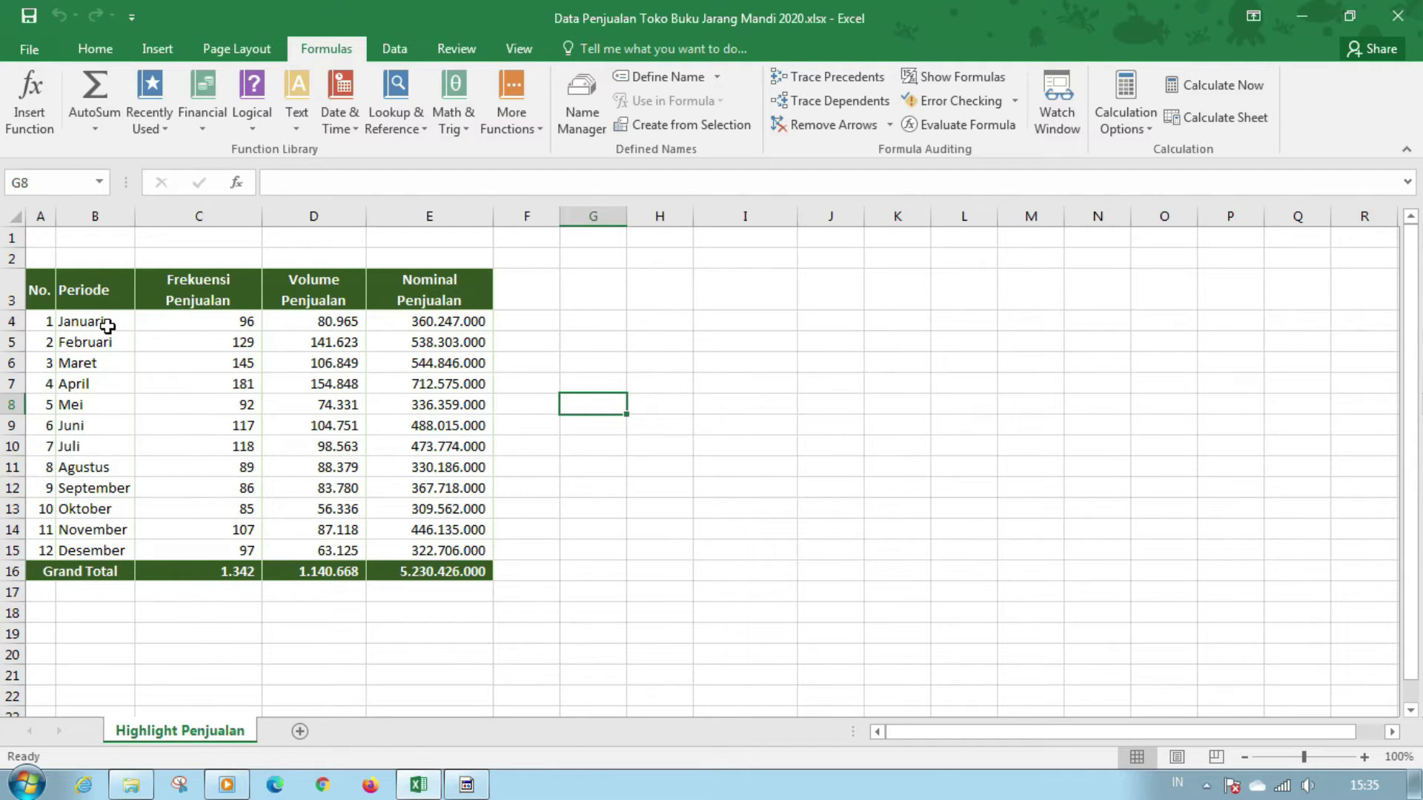
Highlight the month names and the Januari row to inspect the sales table
left_click_drag(103, 323, 114, 550)
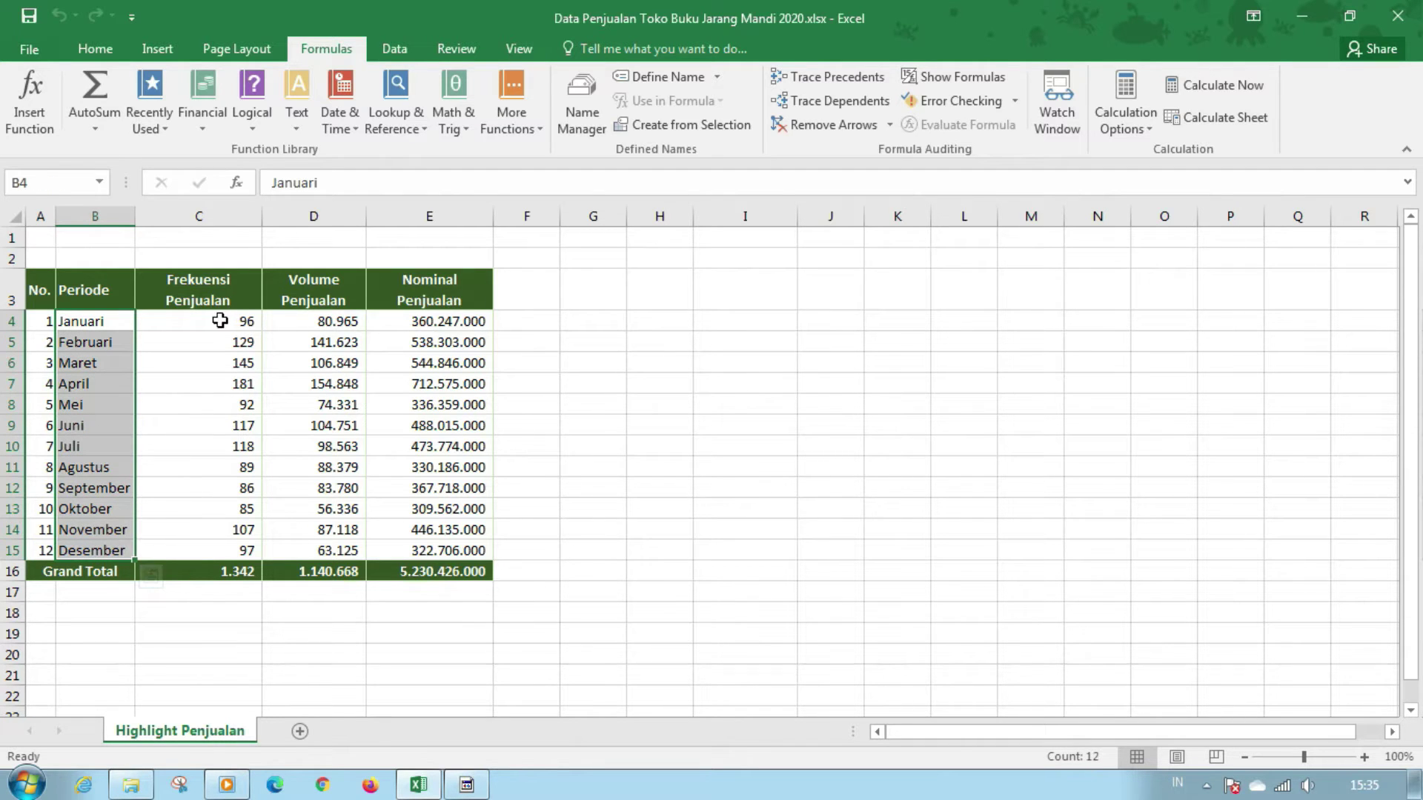
left_click_drag(114, 324, 466, 321)
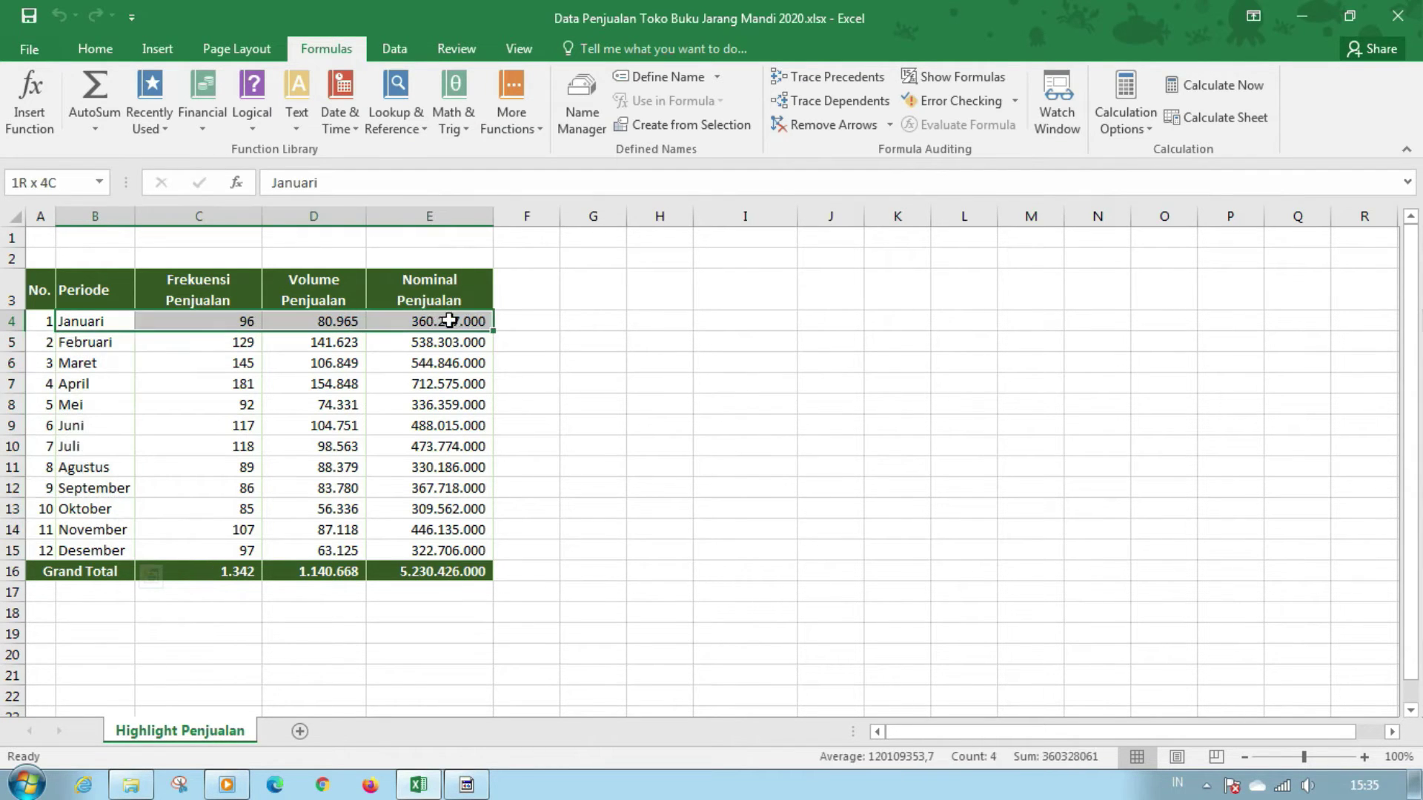
left_click(429, 400)
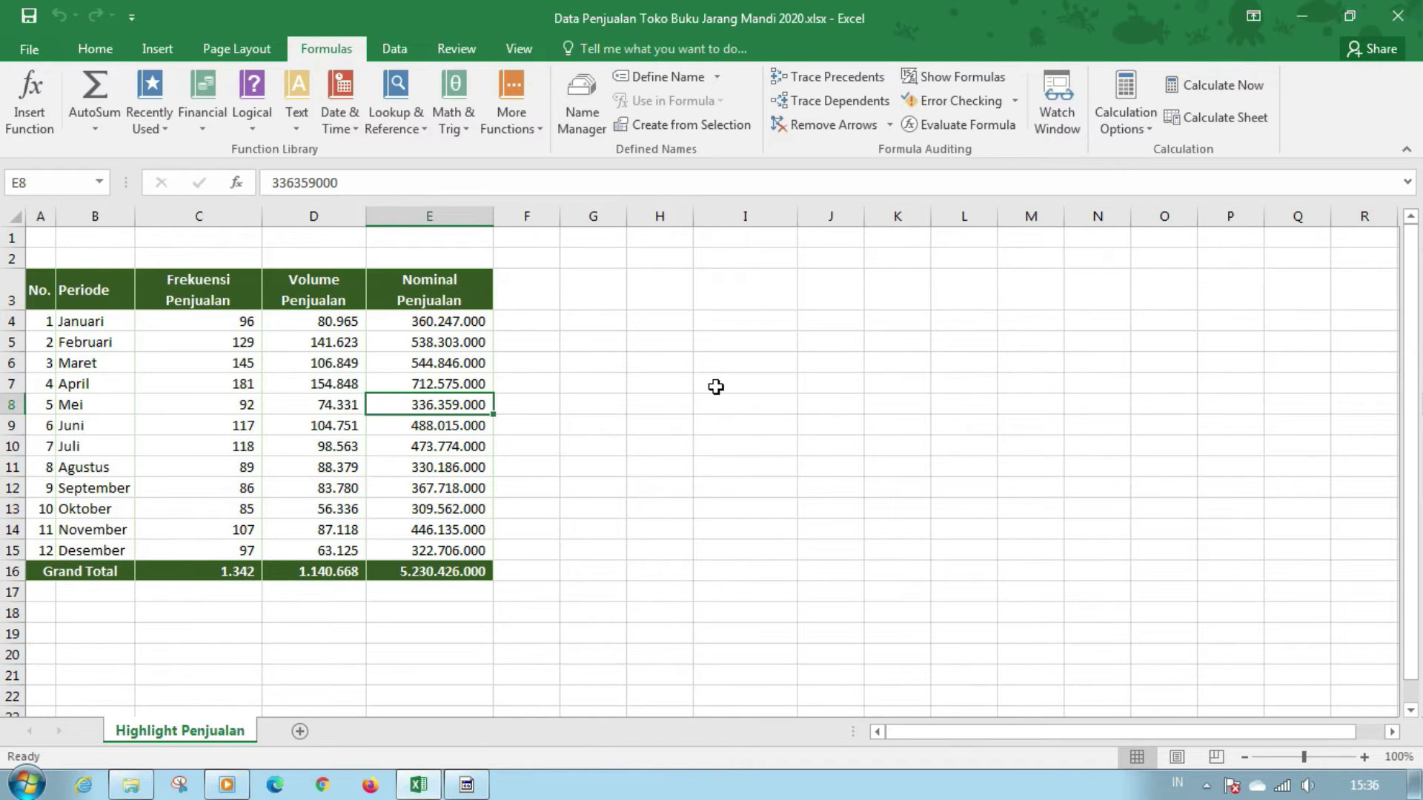
Begin an =OFFSET( formula in cell I5 using the off autocomplete
left_click(738, 343)
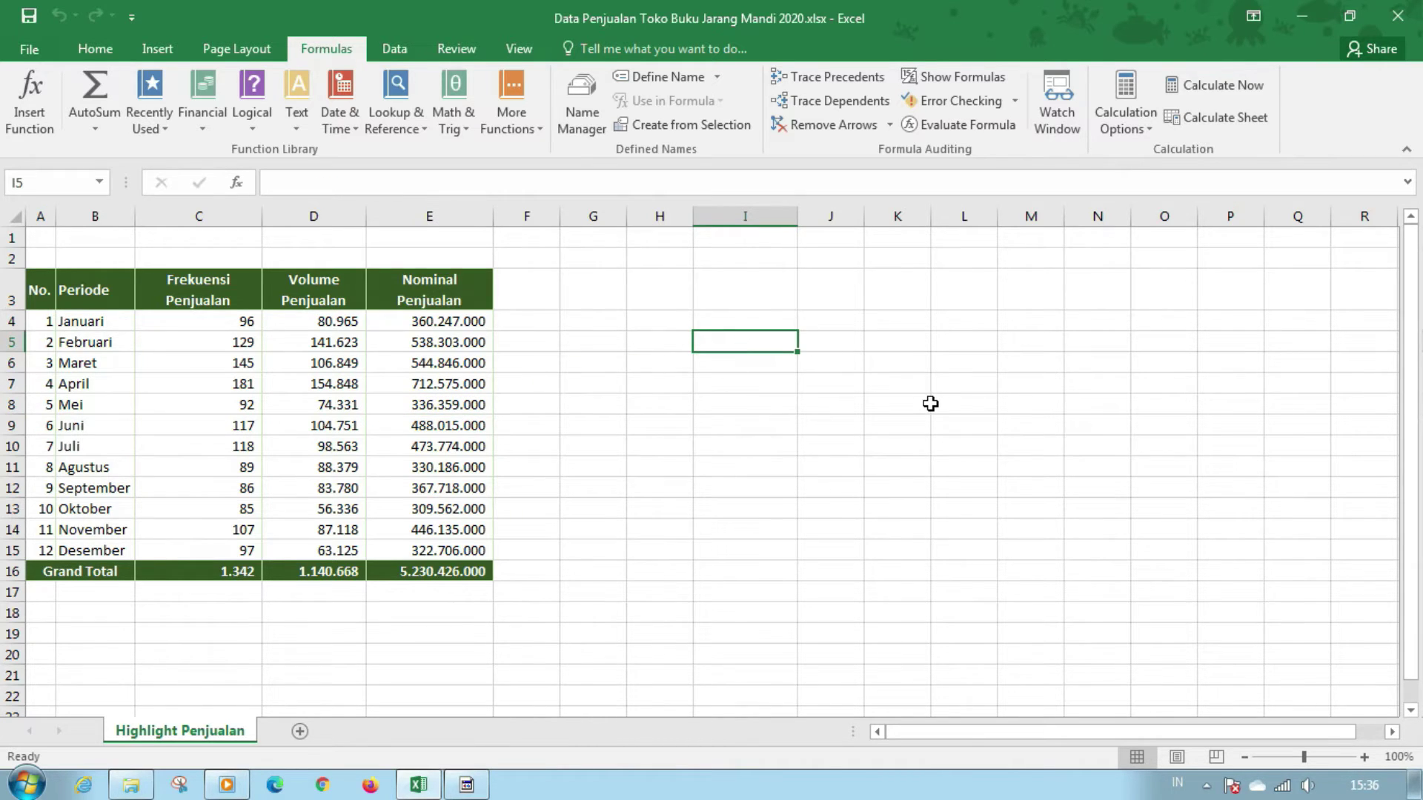
type("=")
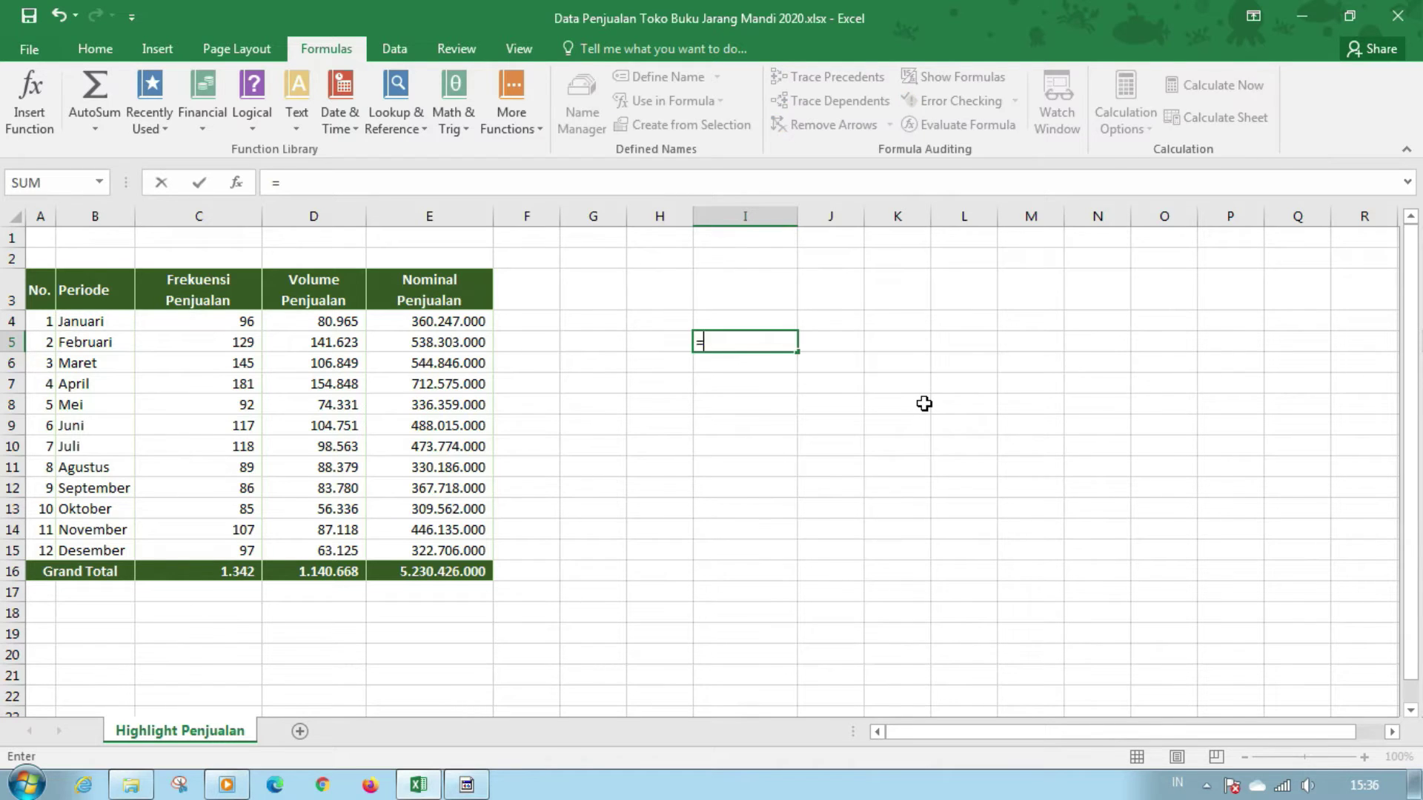
type("off")
key("Tab")
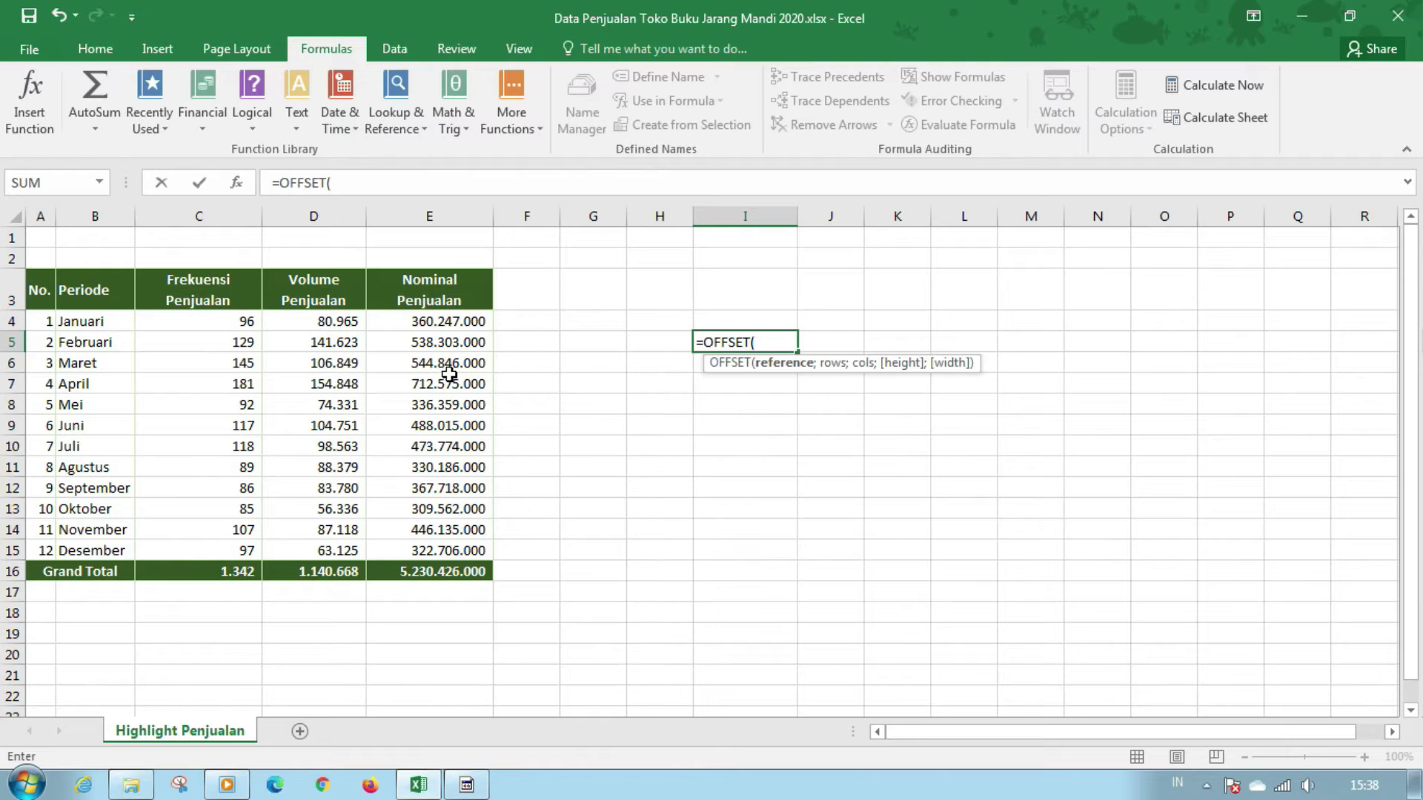
Complete I5 as =OFFSET(D5;2;1), returning 712.575.000, and reselect it
left_click(344, 342)
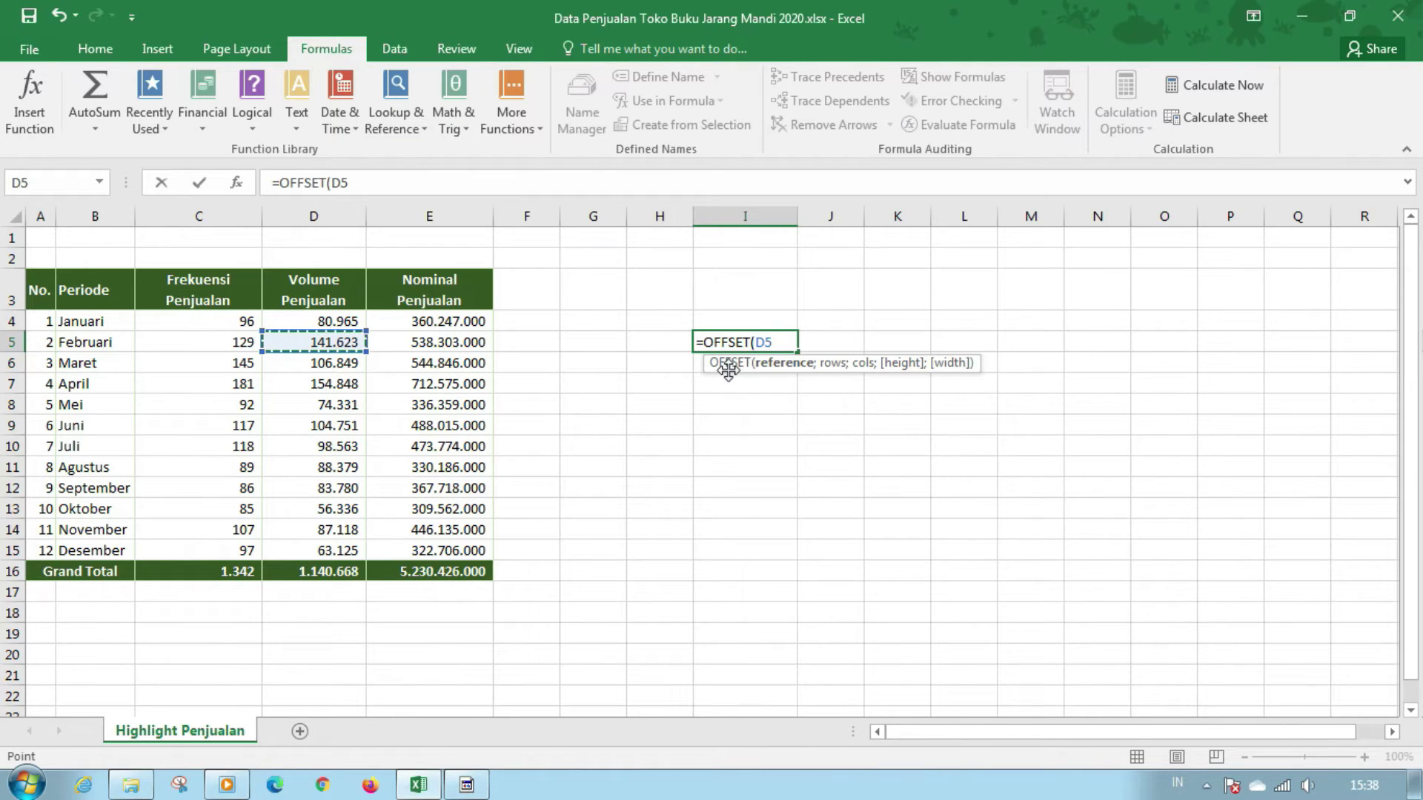
type(";2;")
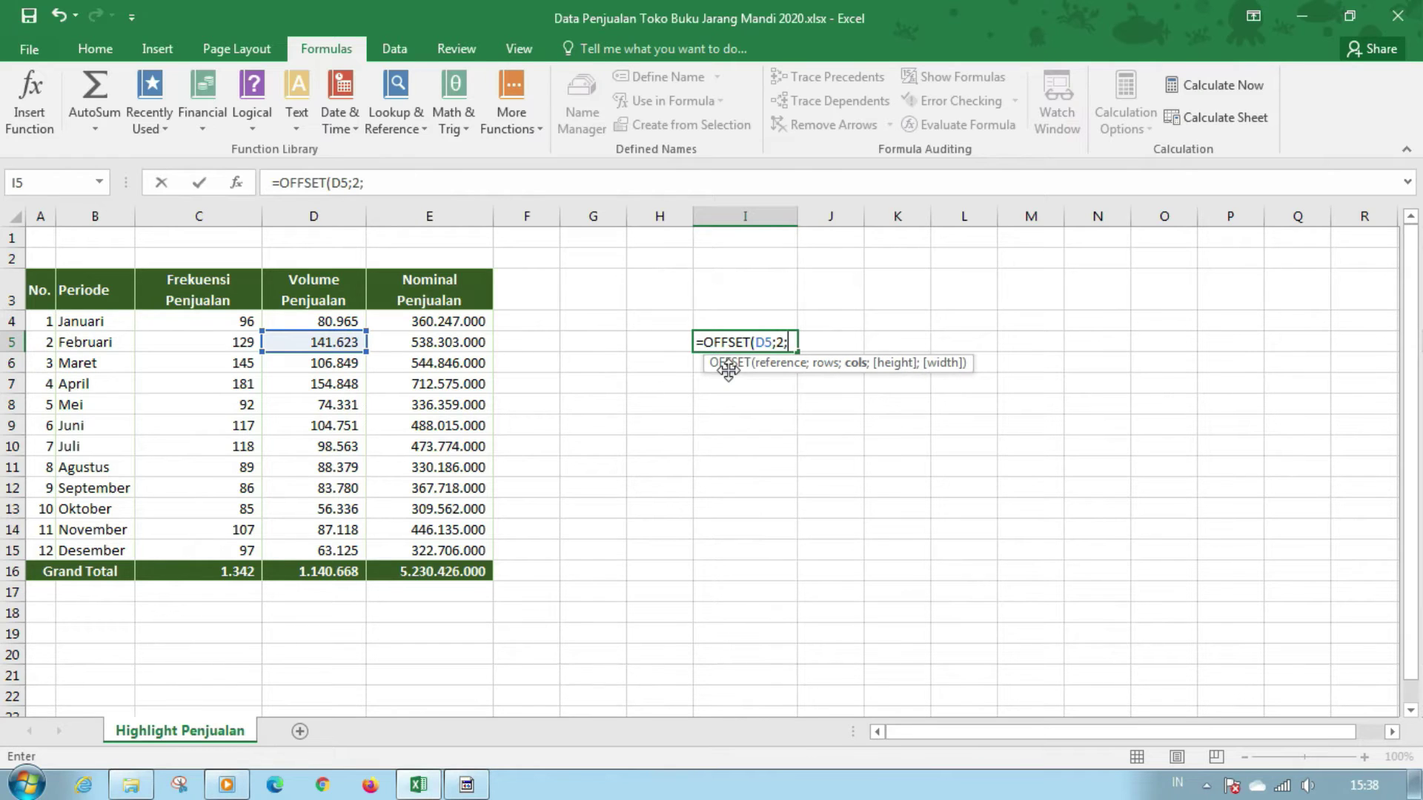
type("1")
key("Return")
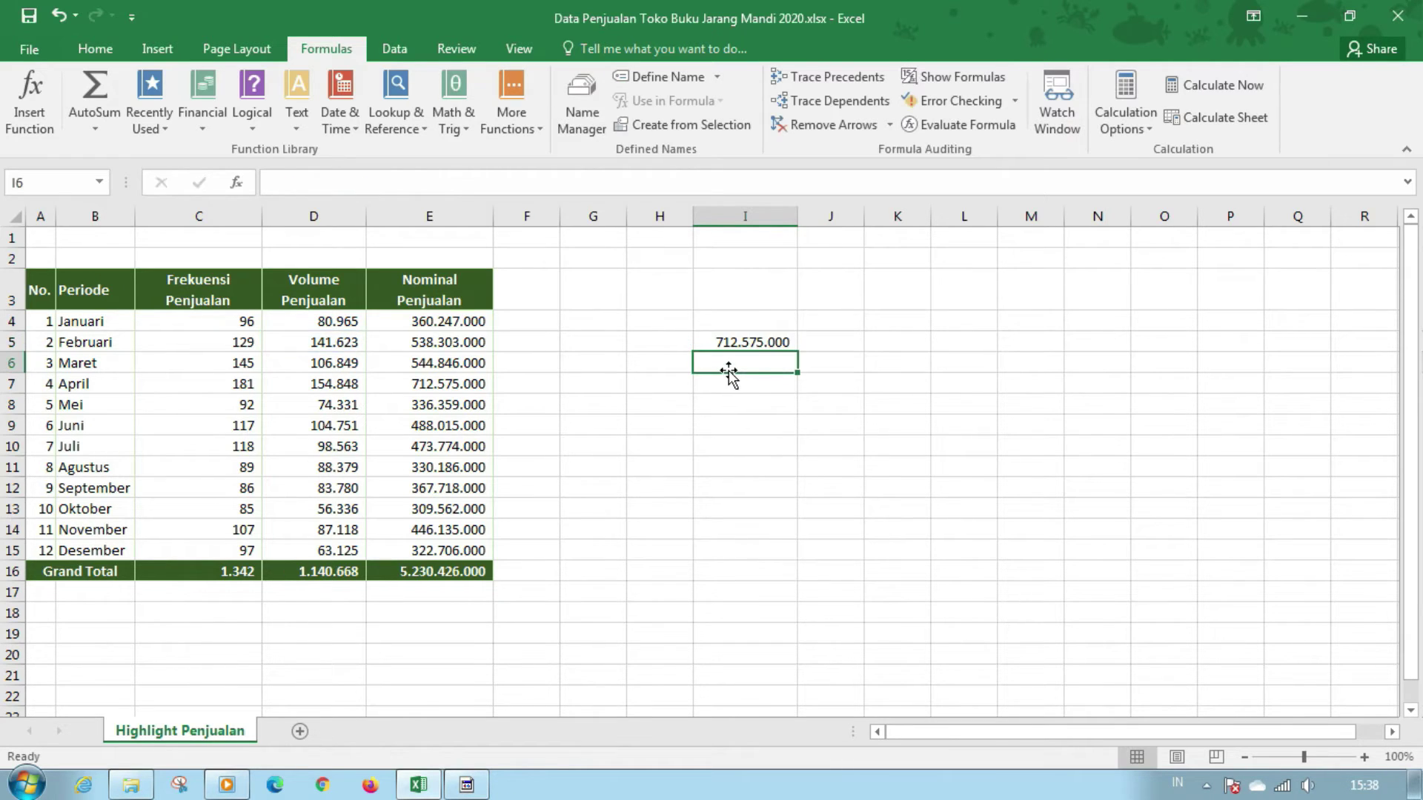
left_click(775, 351)
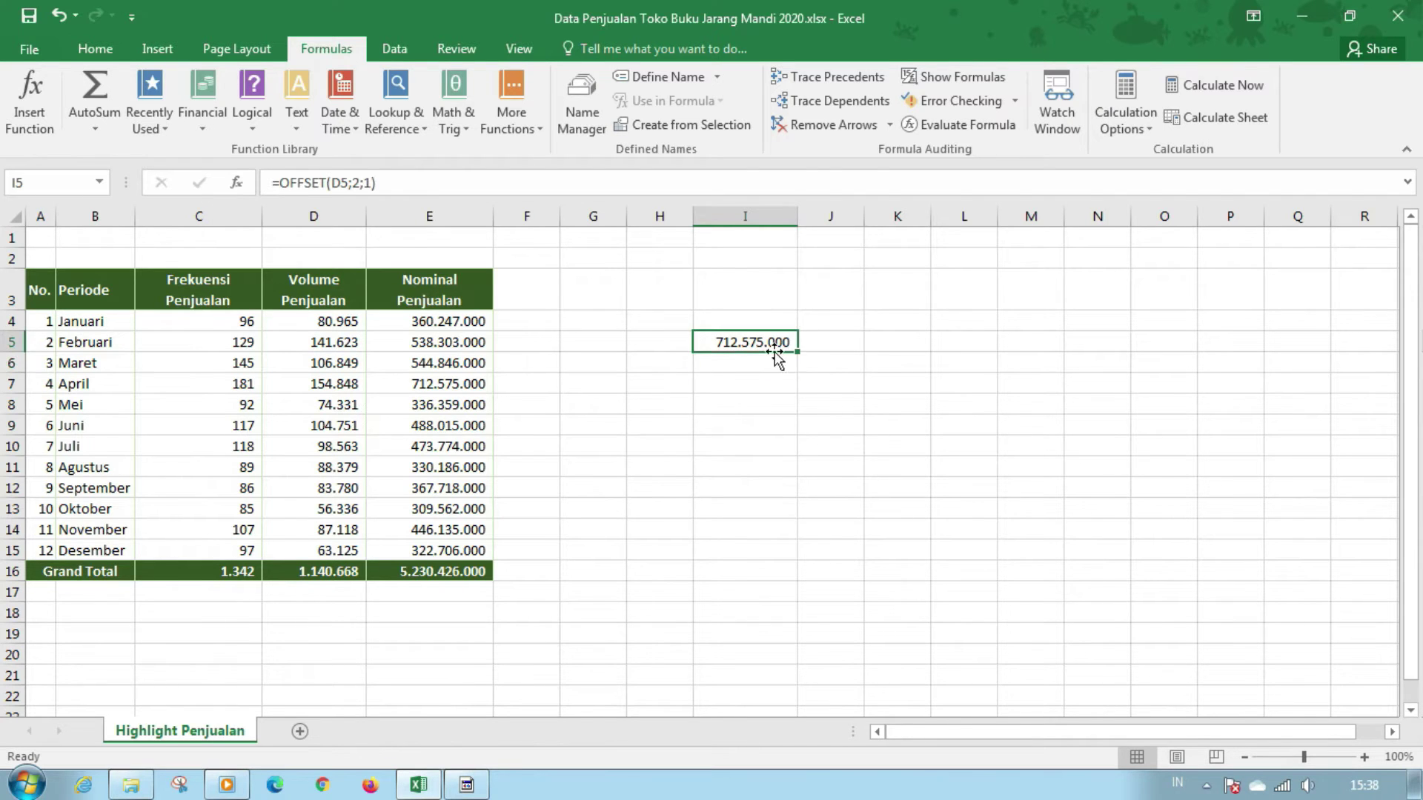
Scroll back up and reselect I5 to review its =OFFSET(D5;2;1) formula
scroll(775, 360, "up", 1, "ctrl")
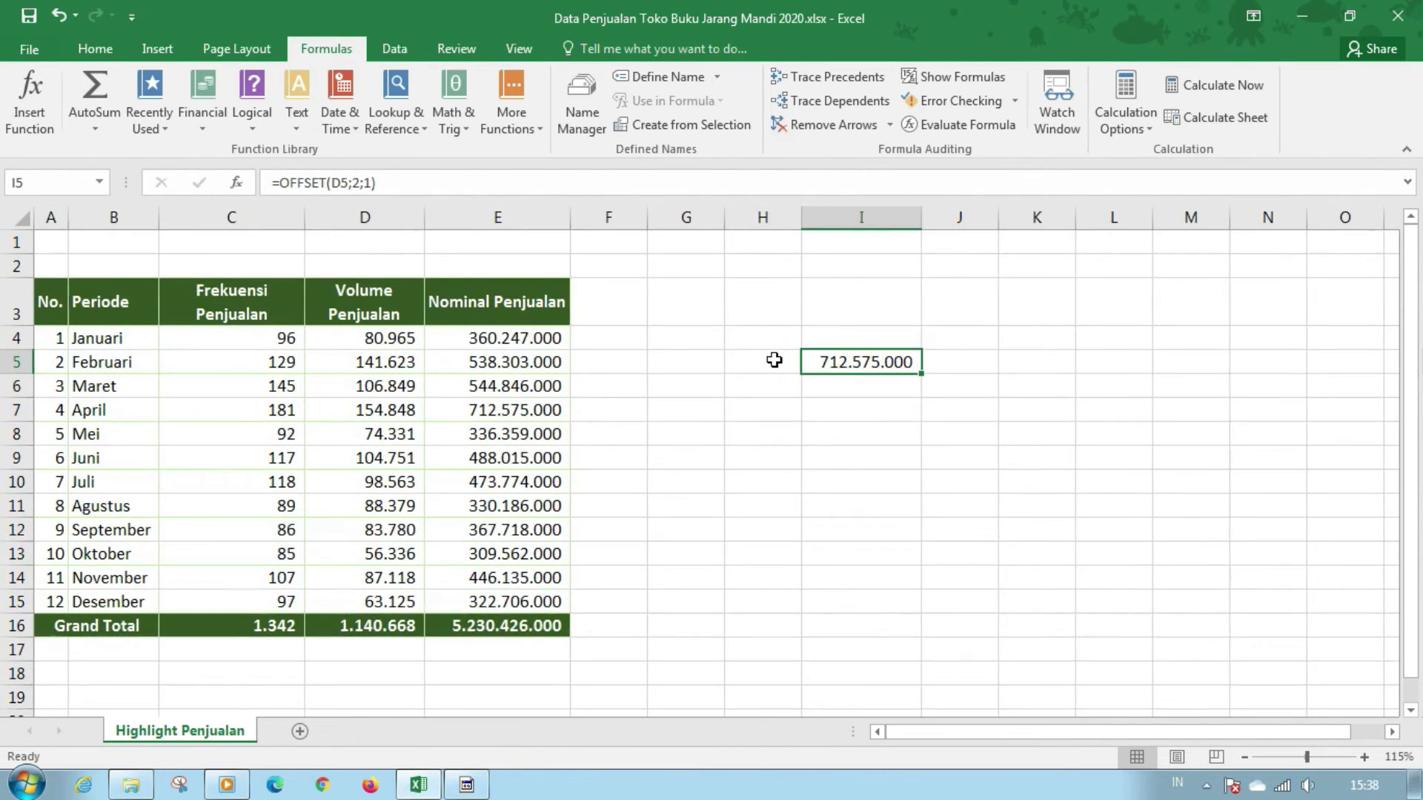
scroll(774, 360, "up", 1, "ctrl")
left_click_drag(946, 725, 945, 725)
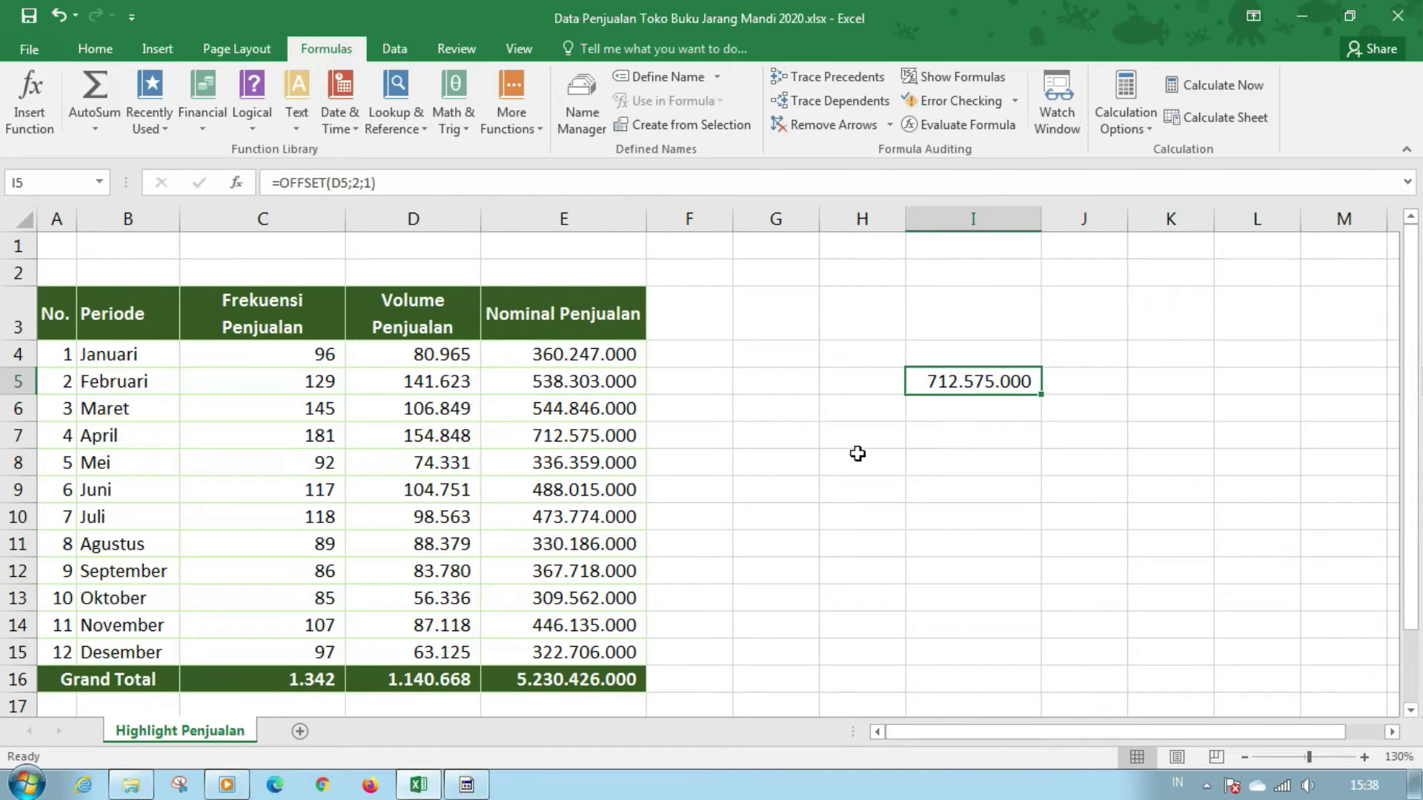
left_click(950, 433)
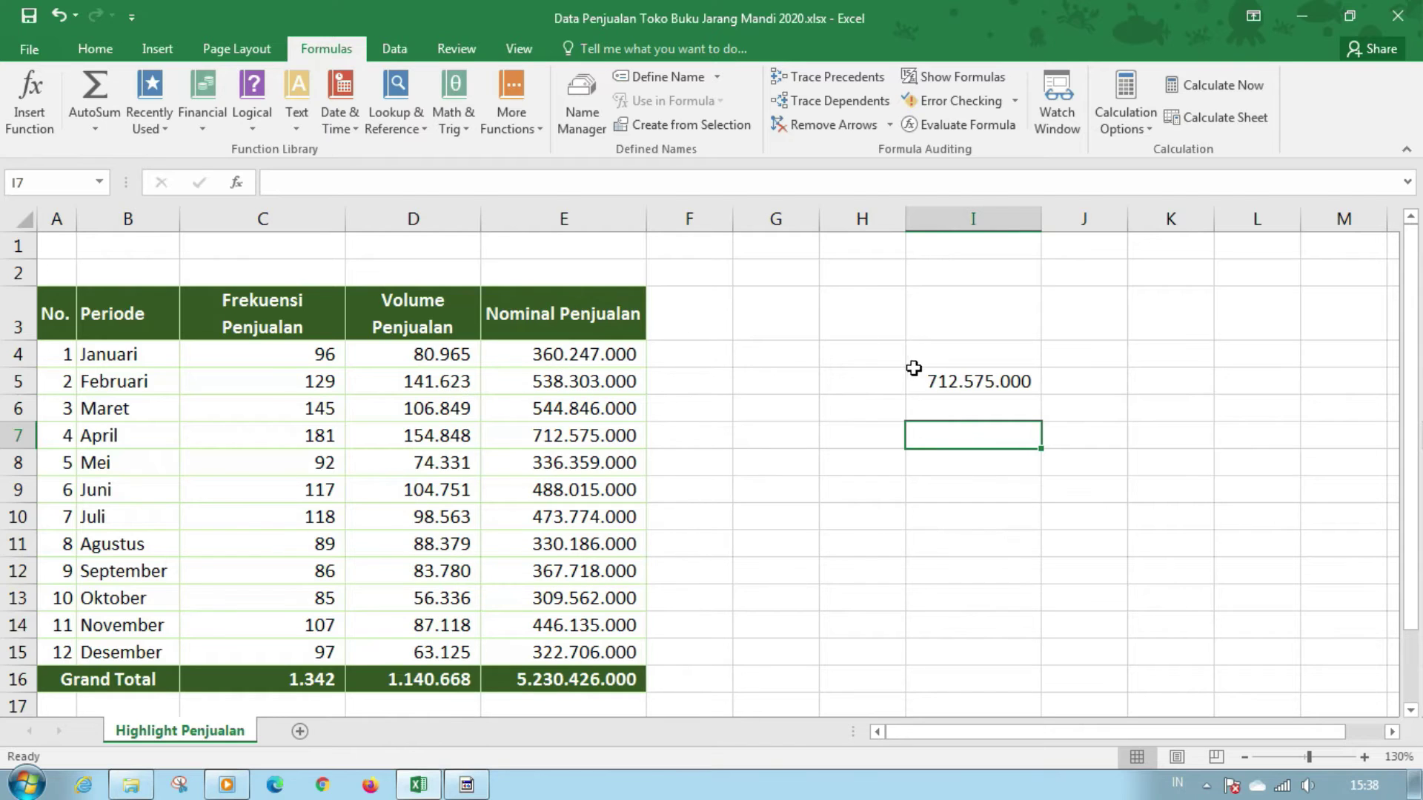
left_click(961, 384)
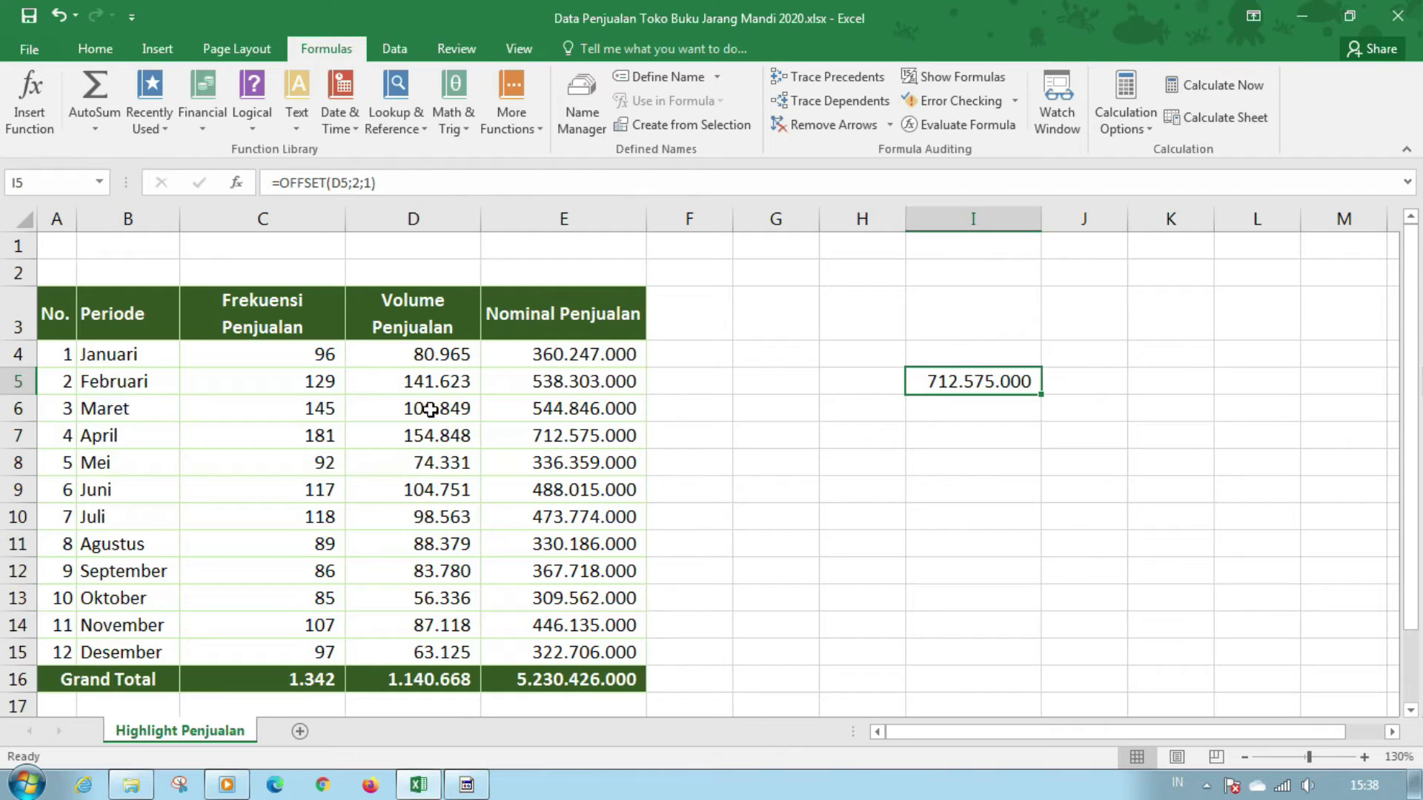
Trace the offset from D5 down two rows and one column right to E7
left_click_drag(436, 382, 438, 438)
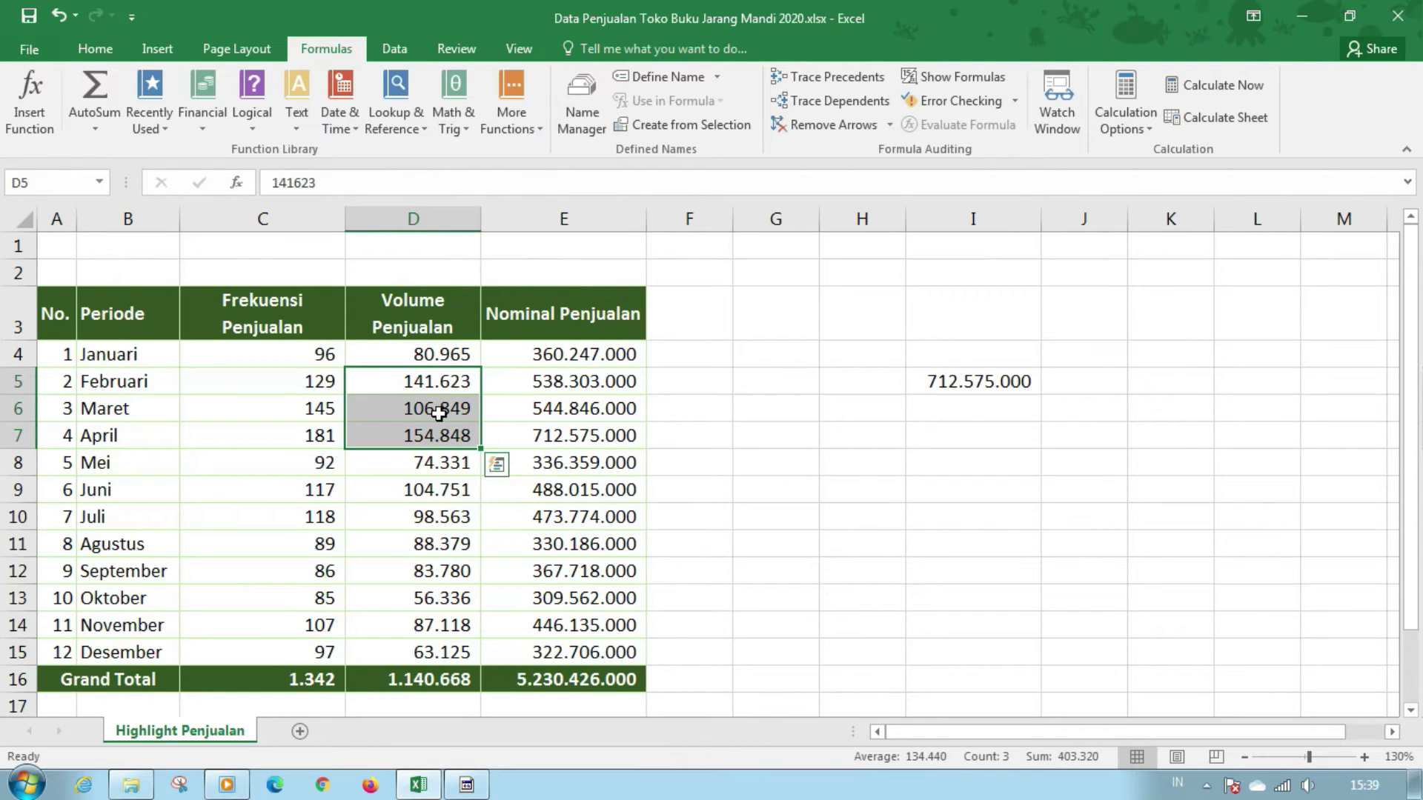
left_click(445, 437)
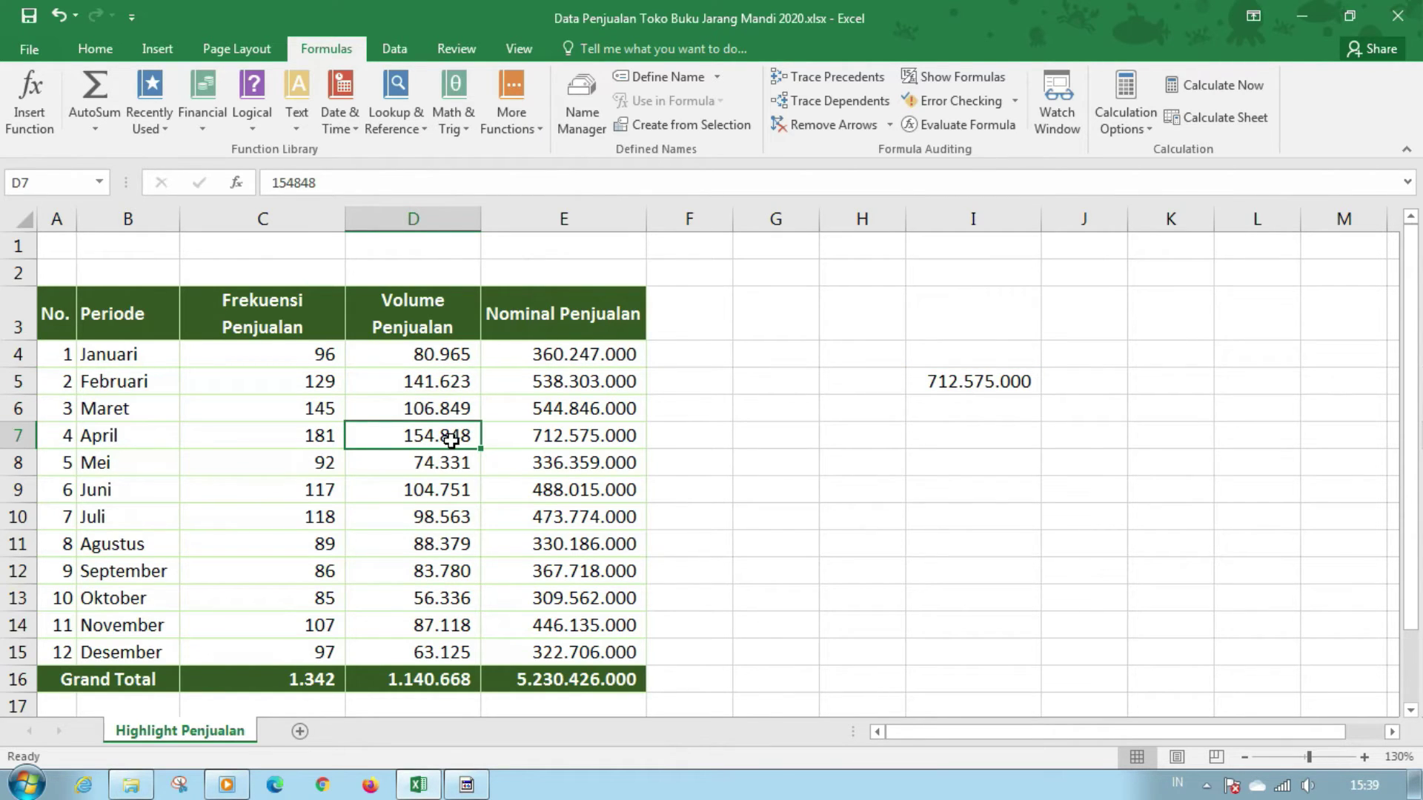
left_click(533, 434)
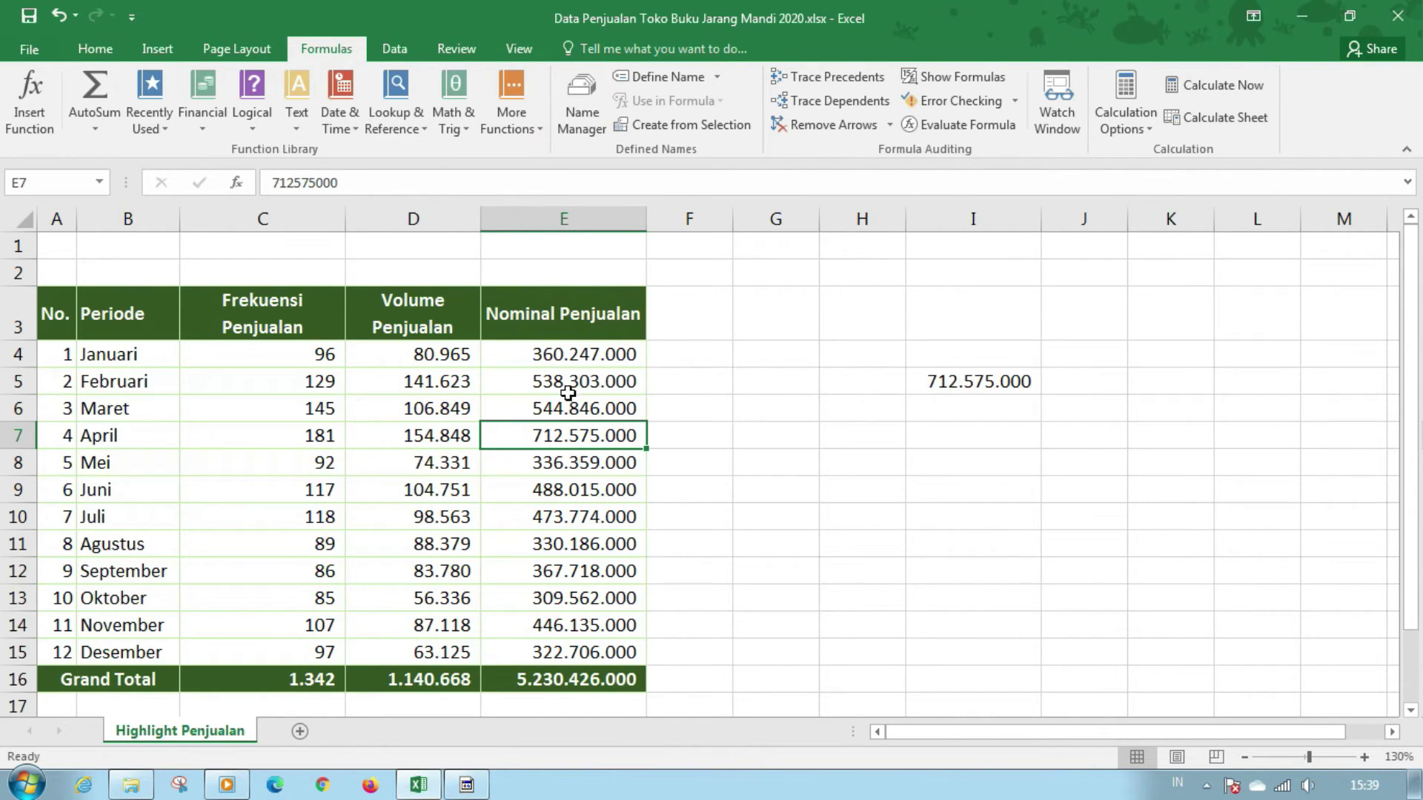
left_click(451, 383)
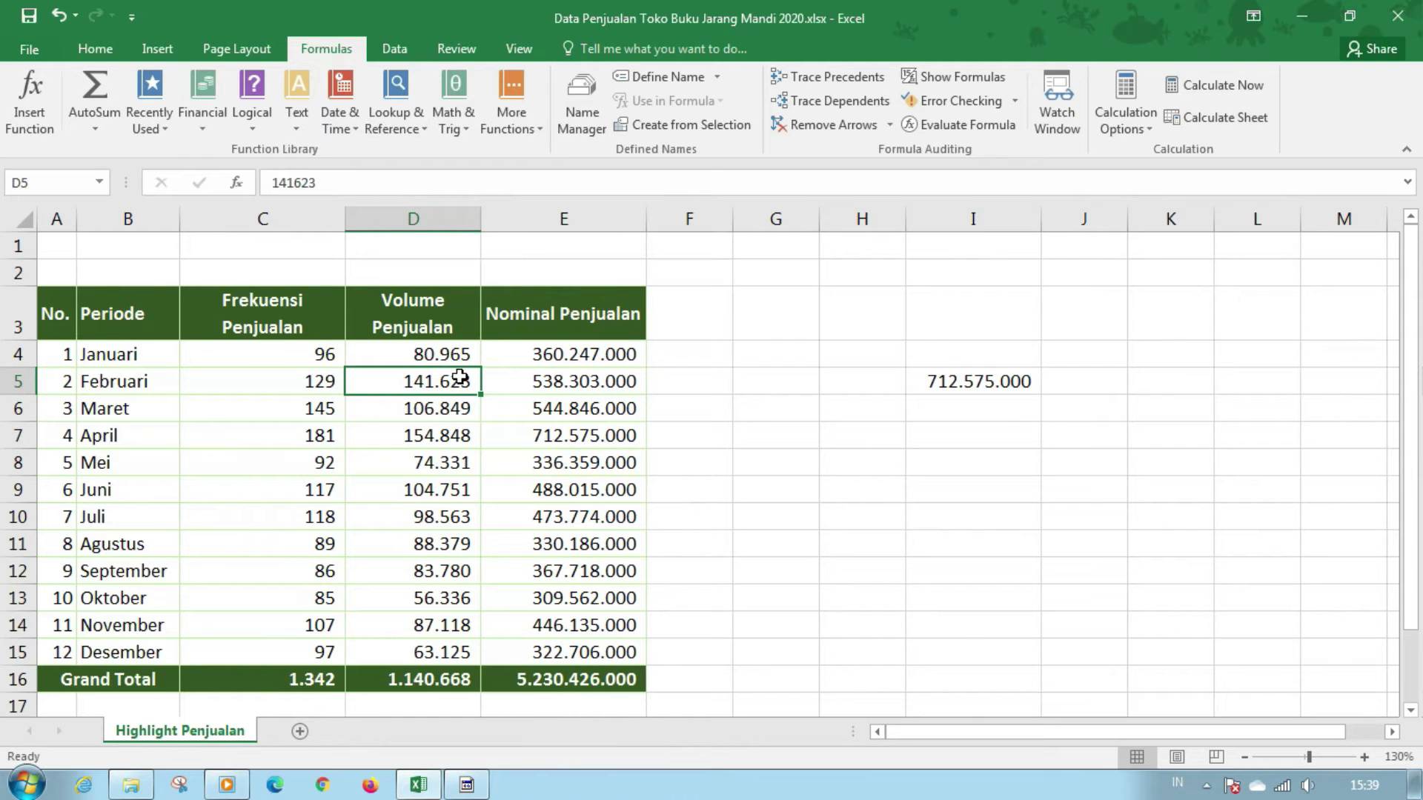
key("Down")
key("Down")
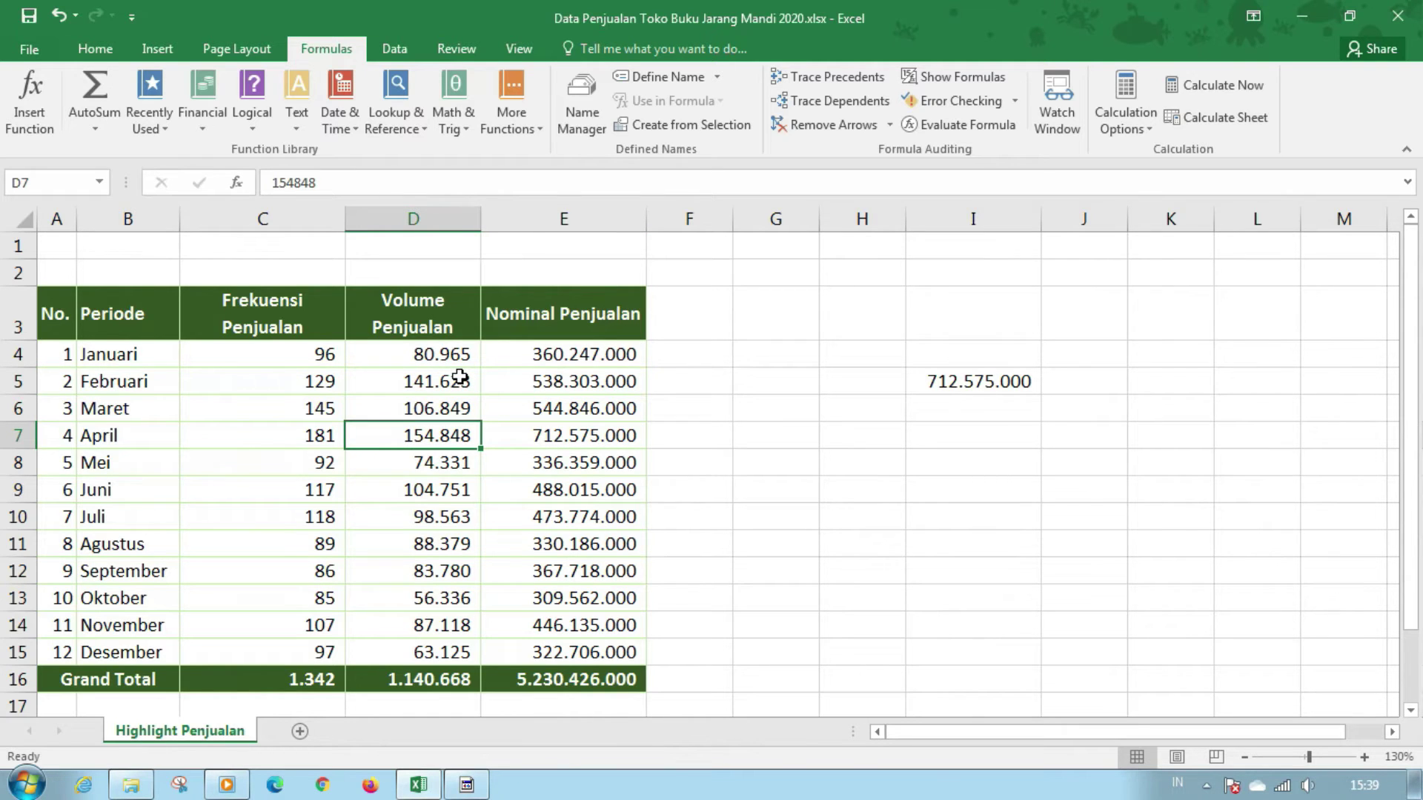
key("Right")
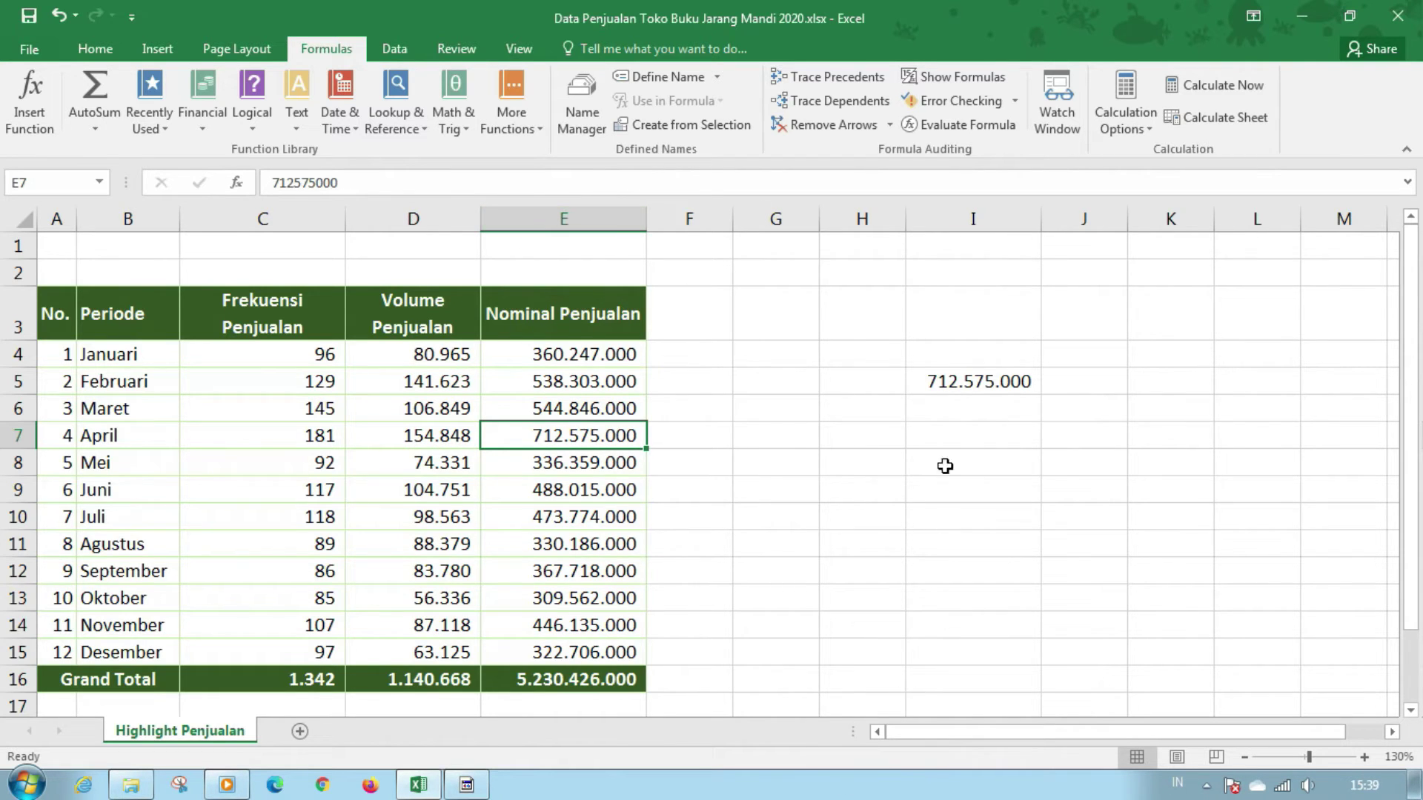
Compare E7 with I5's 712.575.000 result, ending on I5
left_click(963, 381)
left_click(571, 437)
left_click(947, 385)
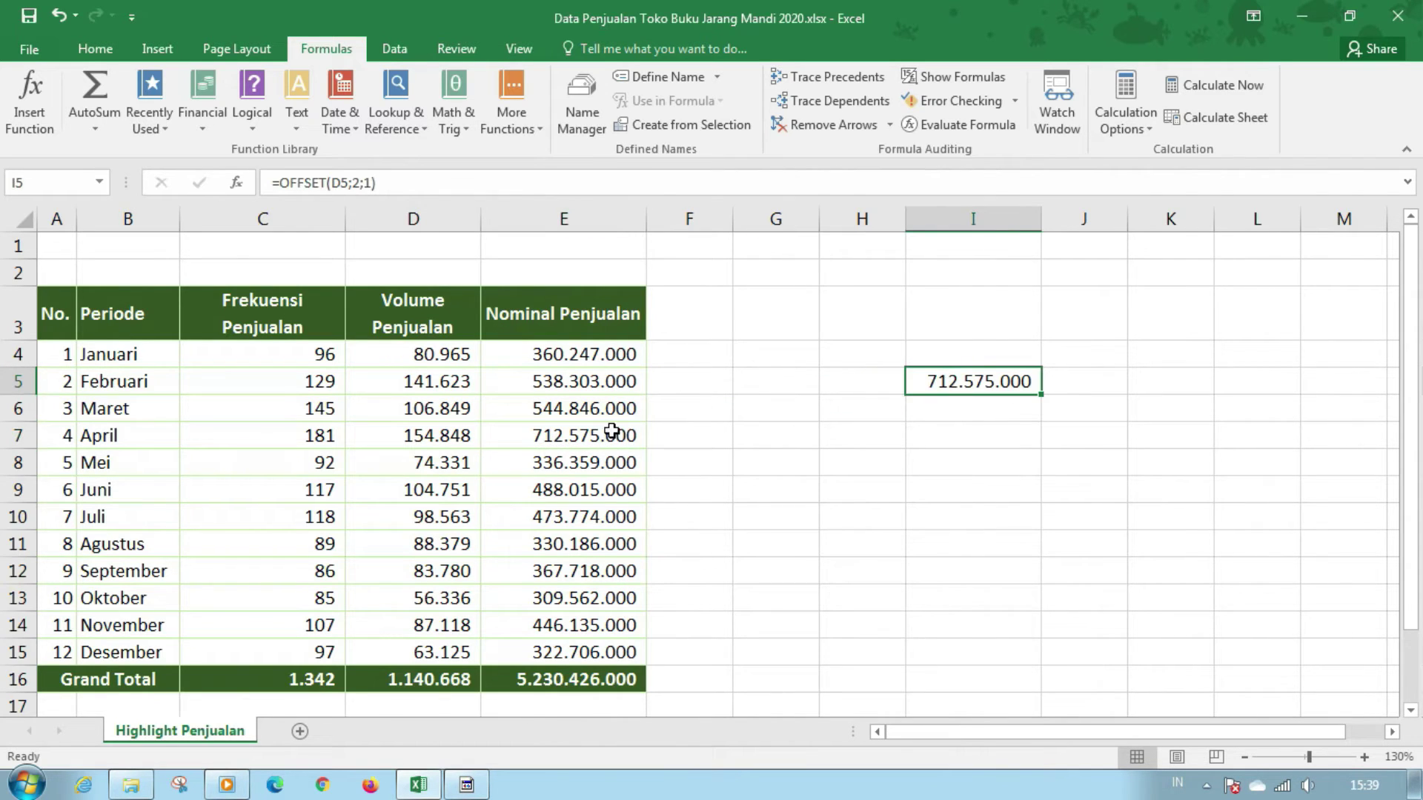
left_click(610, 433)
left_click(814, 443)
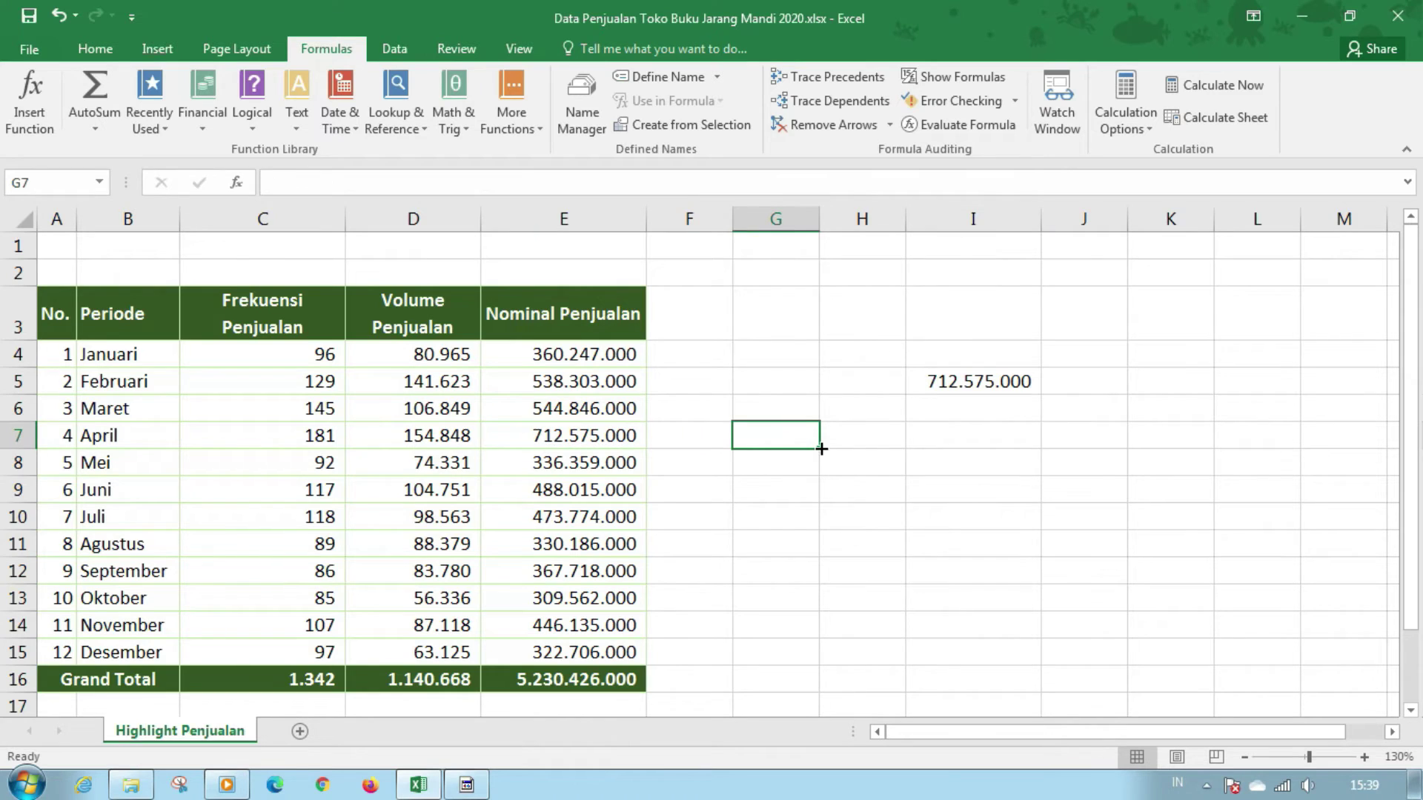
left_click(956, 385)
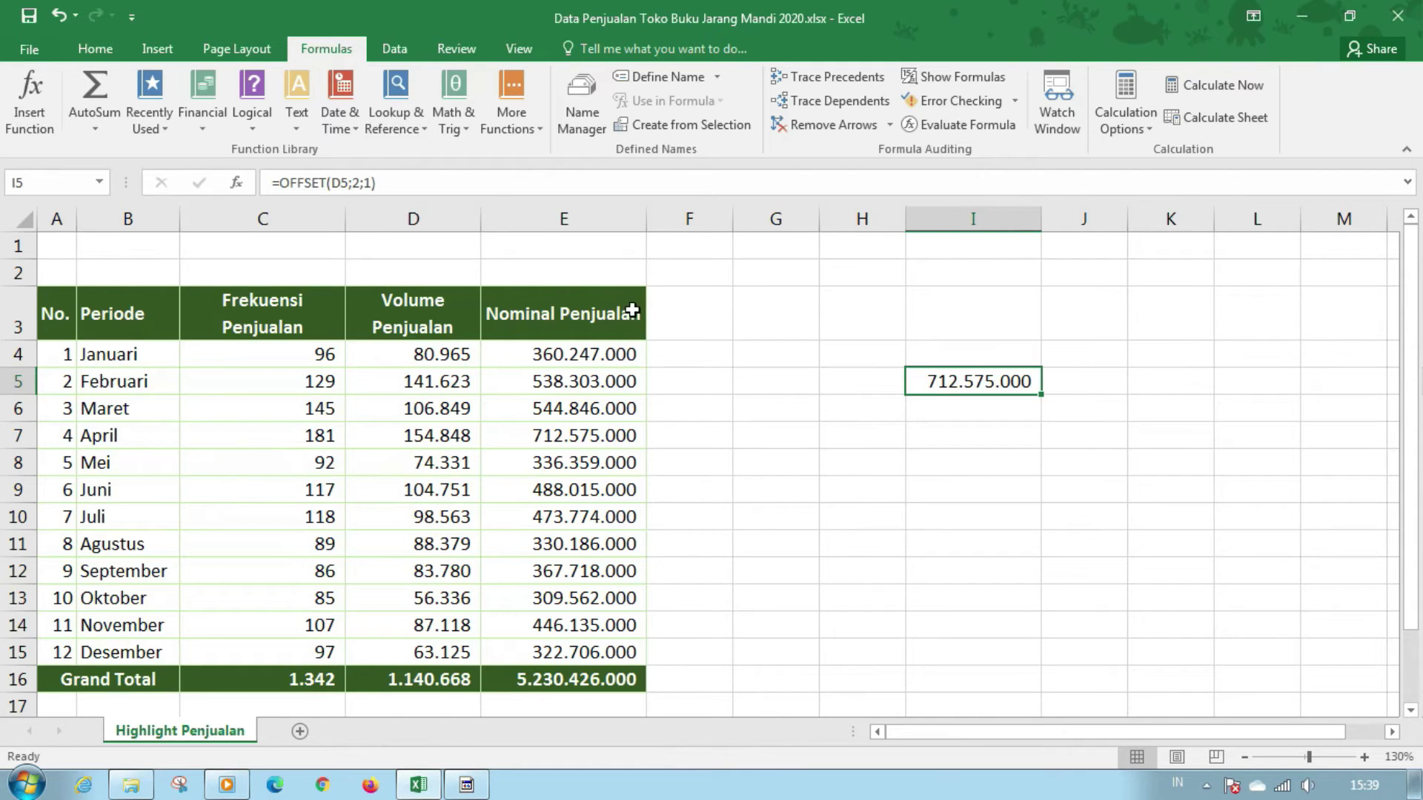
Extend I5 to =OFFSET(D5;2;1;3;1) and inspect the resulting #VALUE! error
left_click(375, 182)
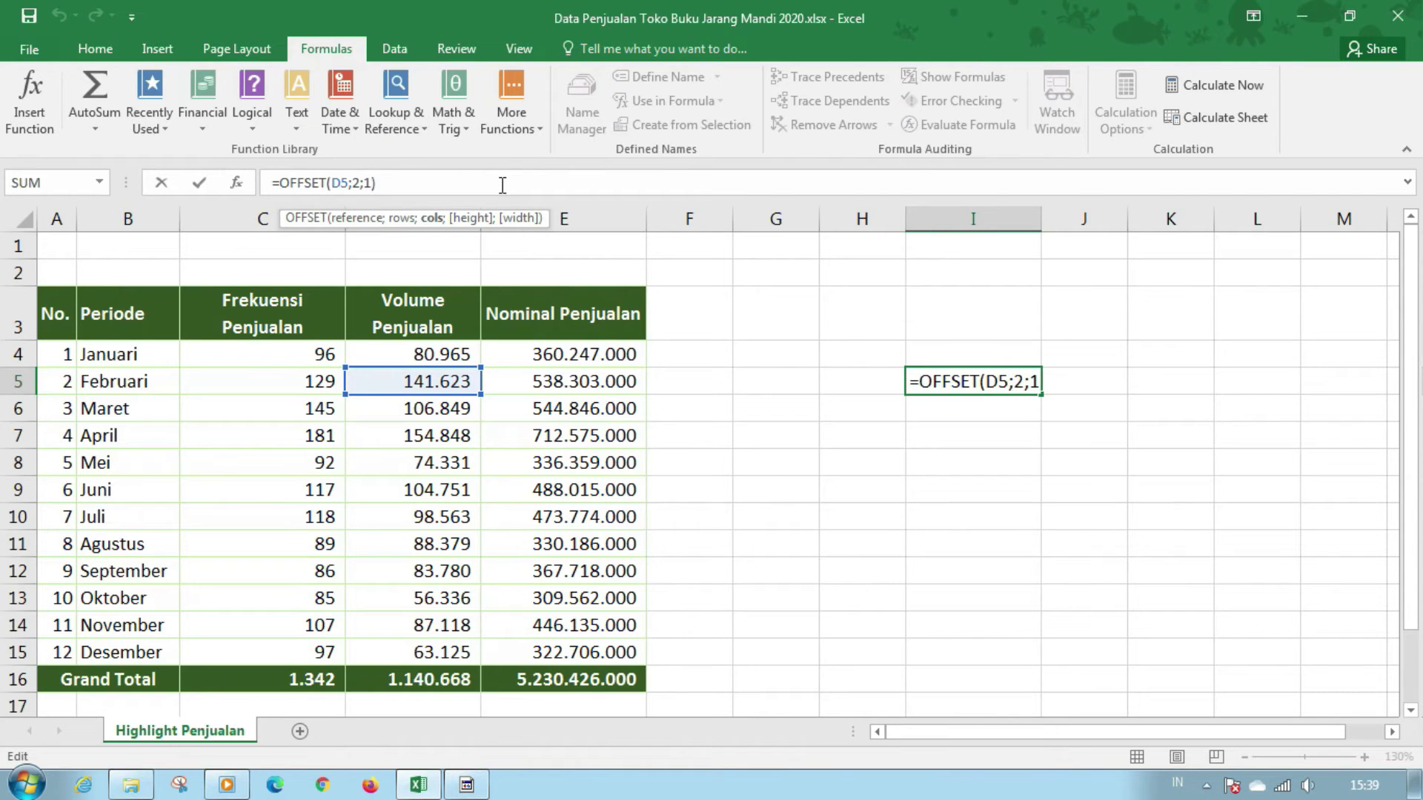
type(";")
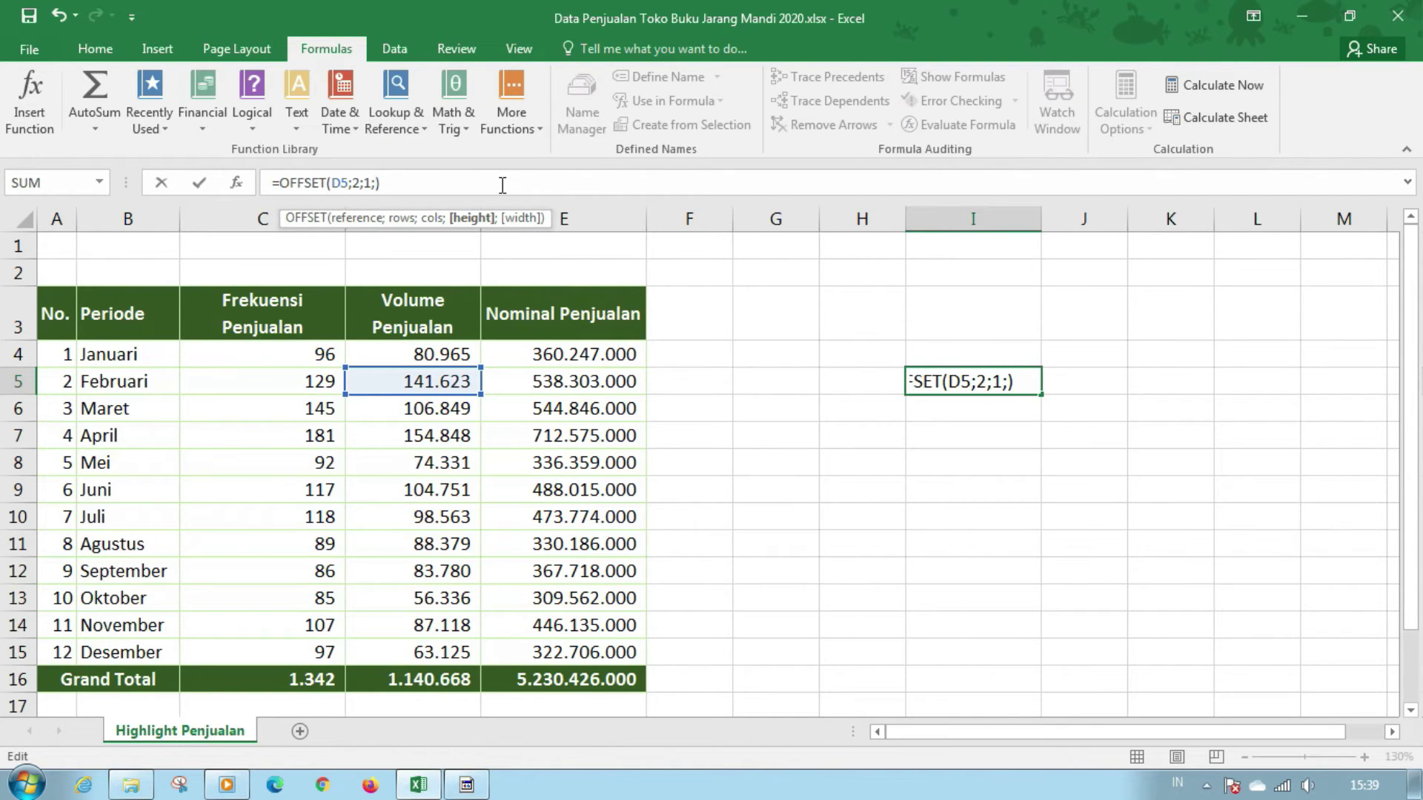
type("3;1")
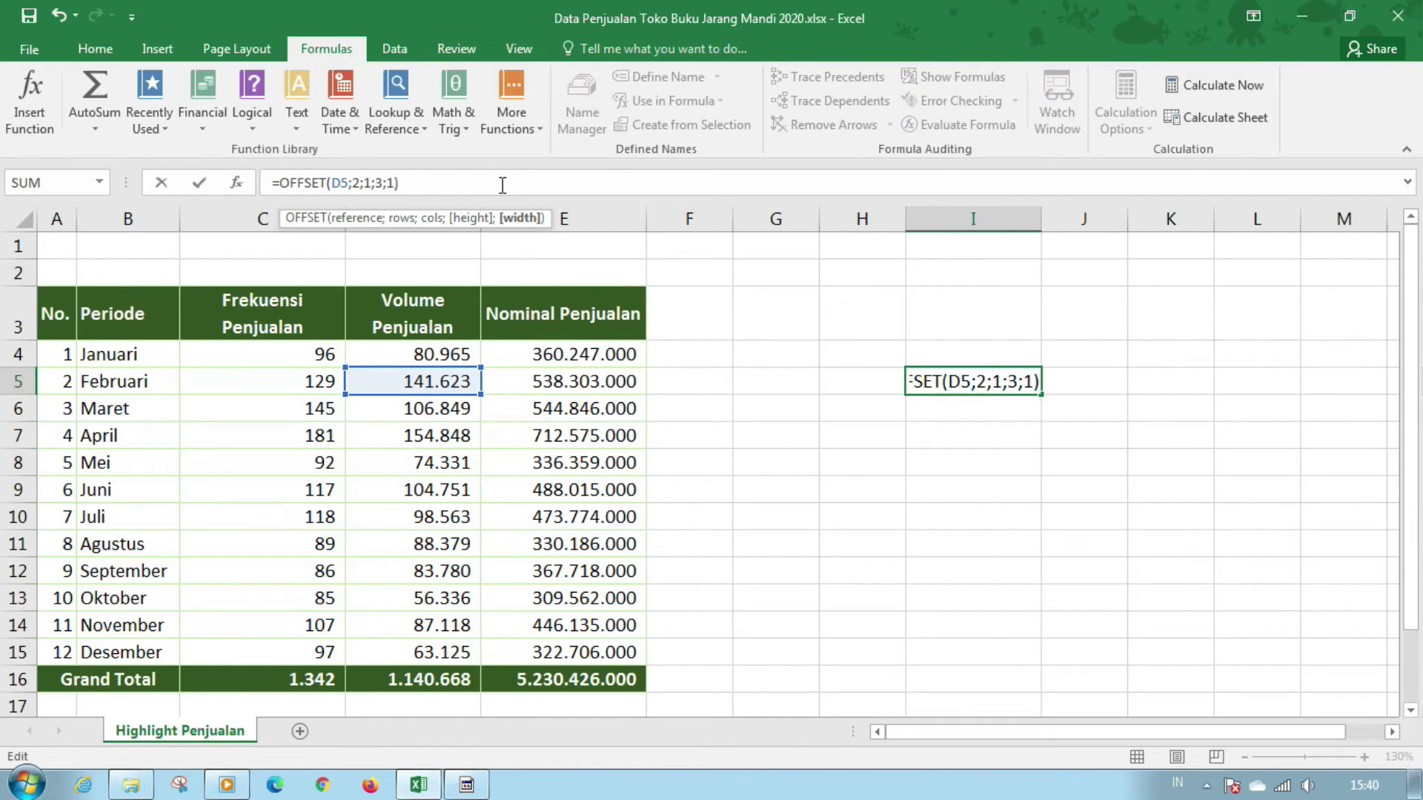
key("Return")
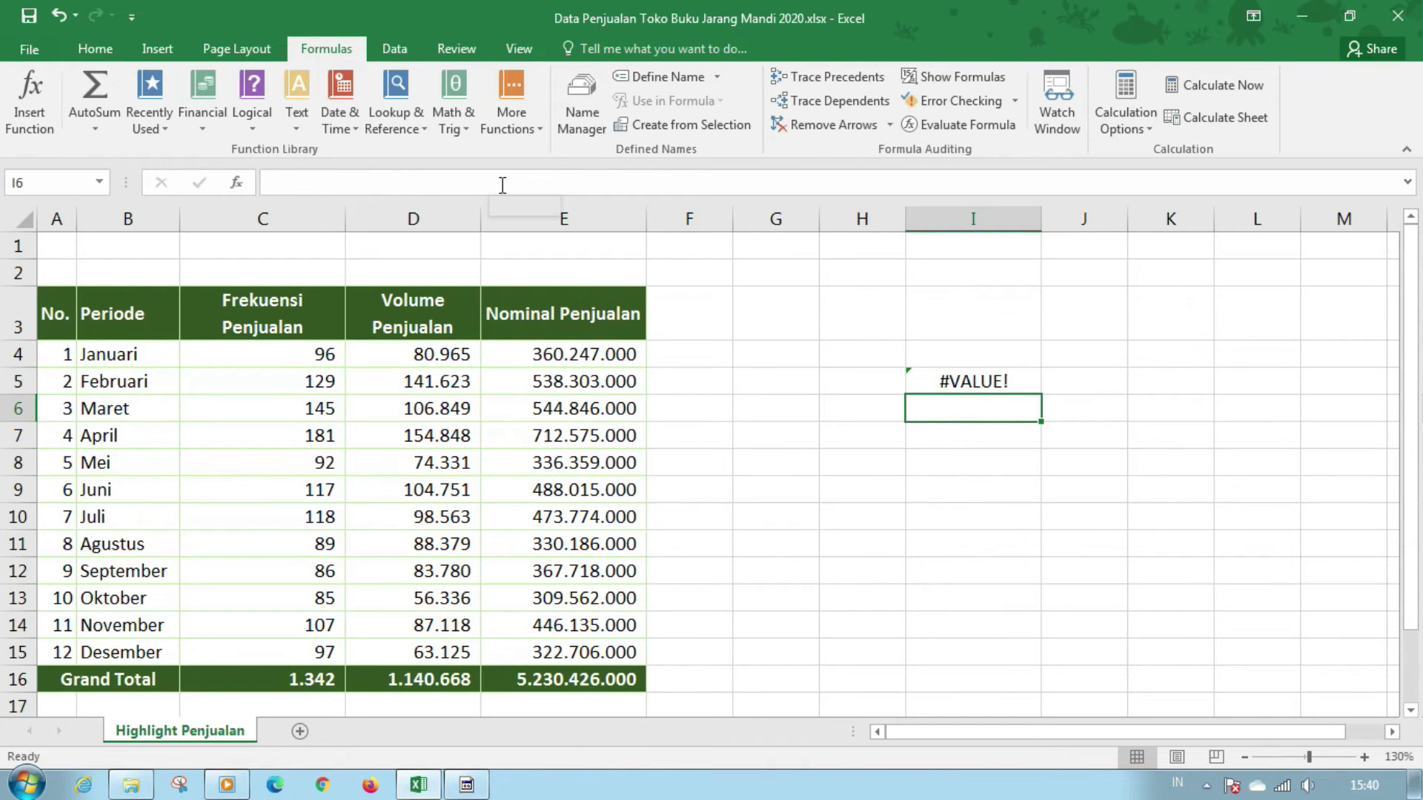
key("Up")
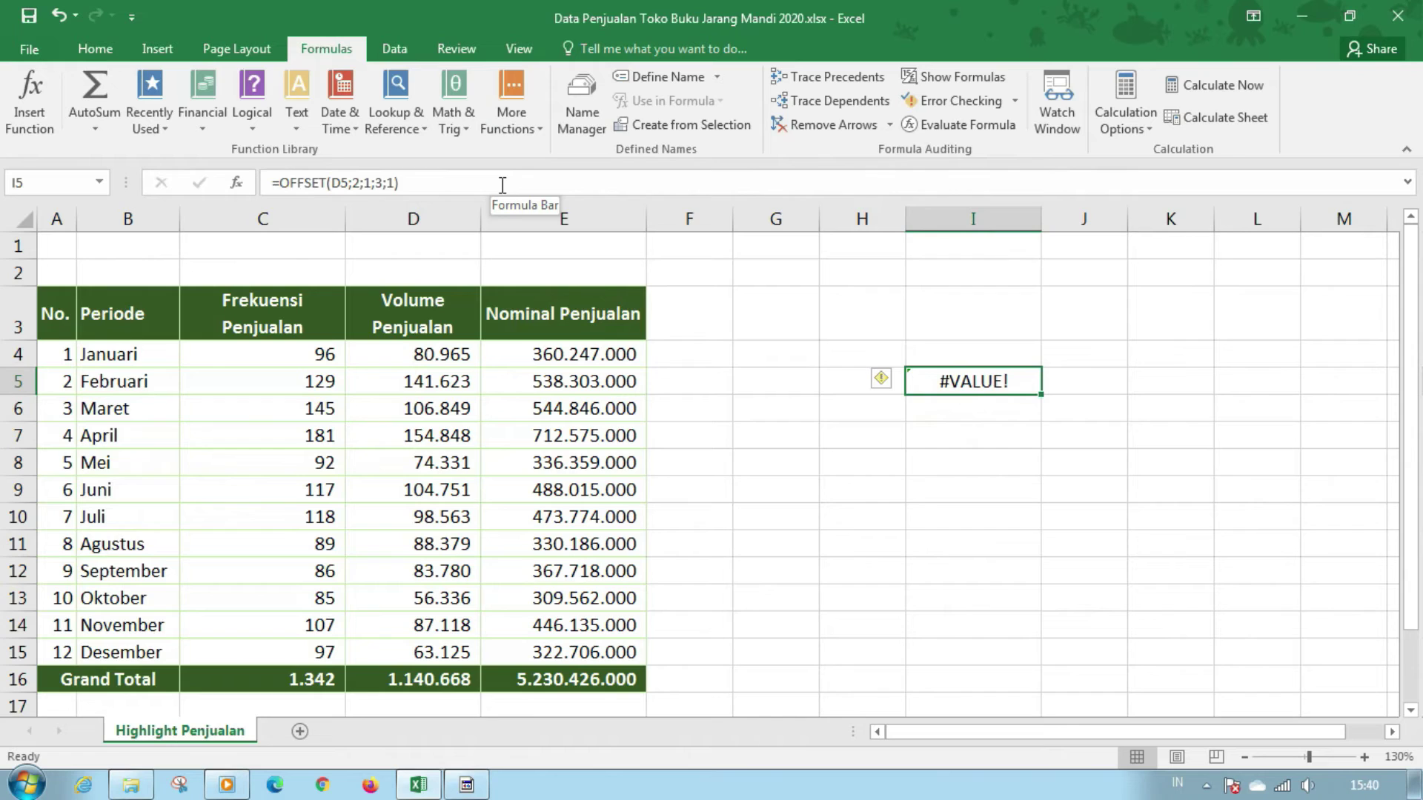
key("Down")
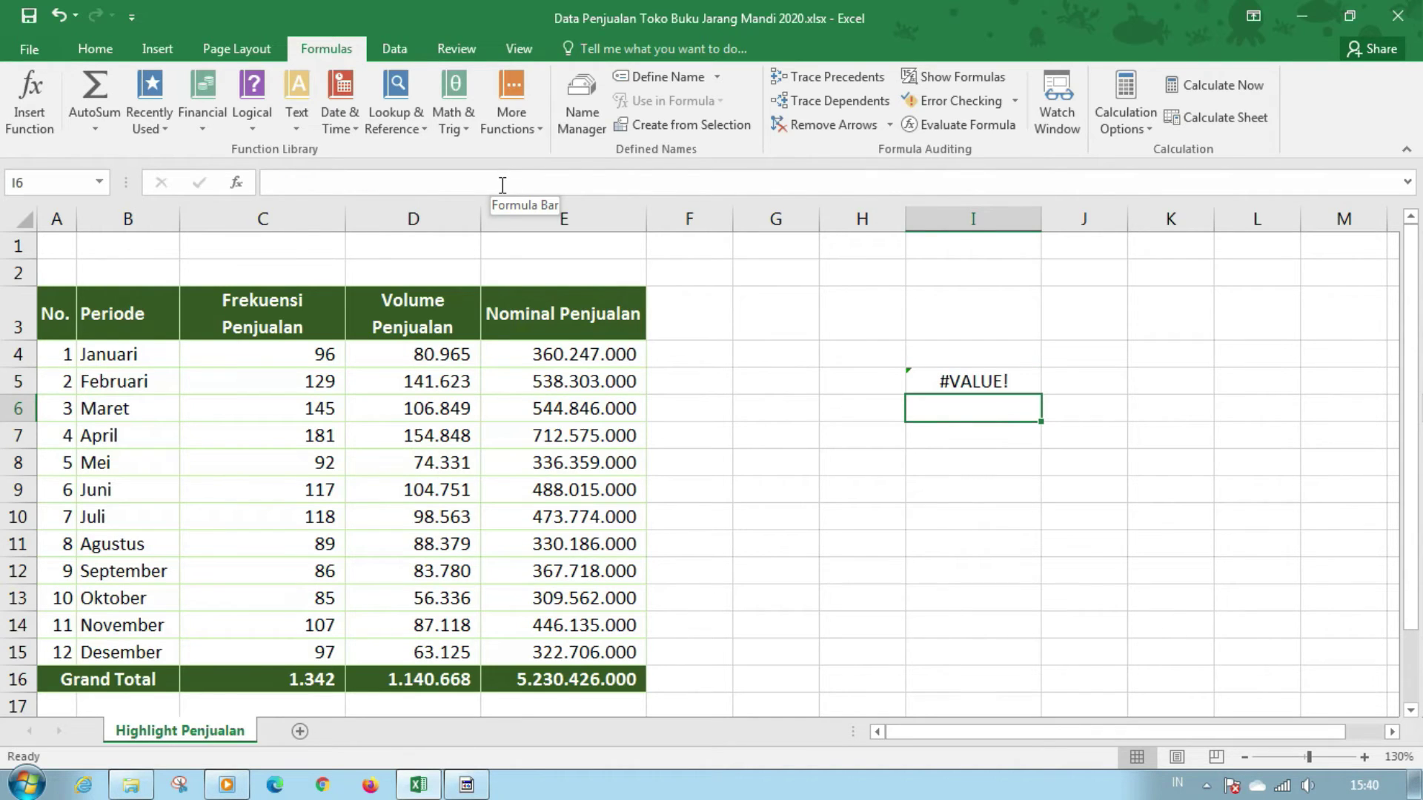
key("Up")
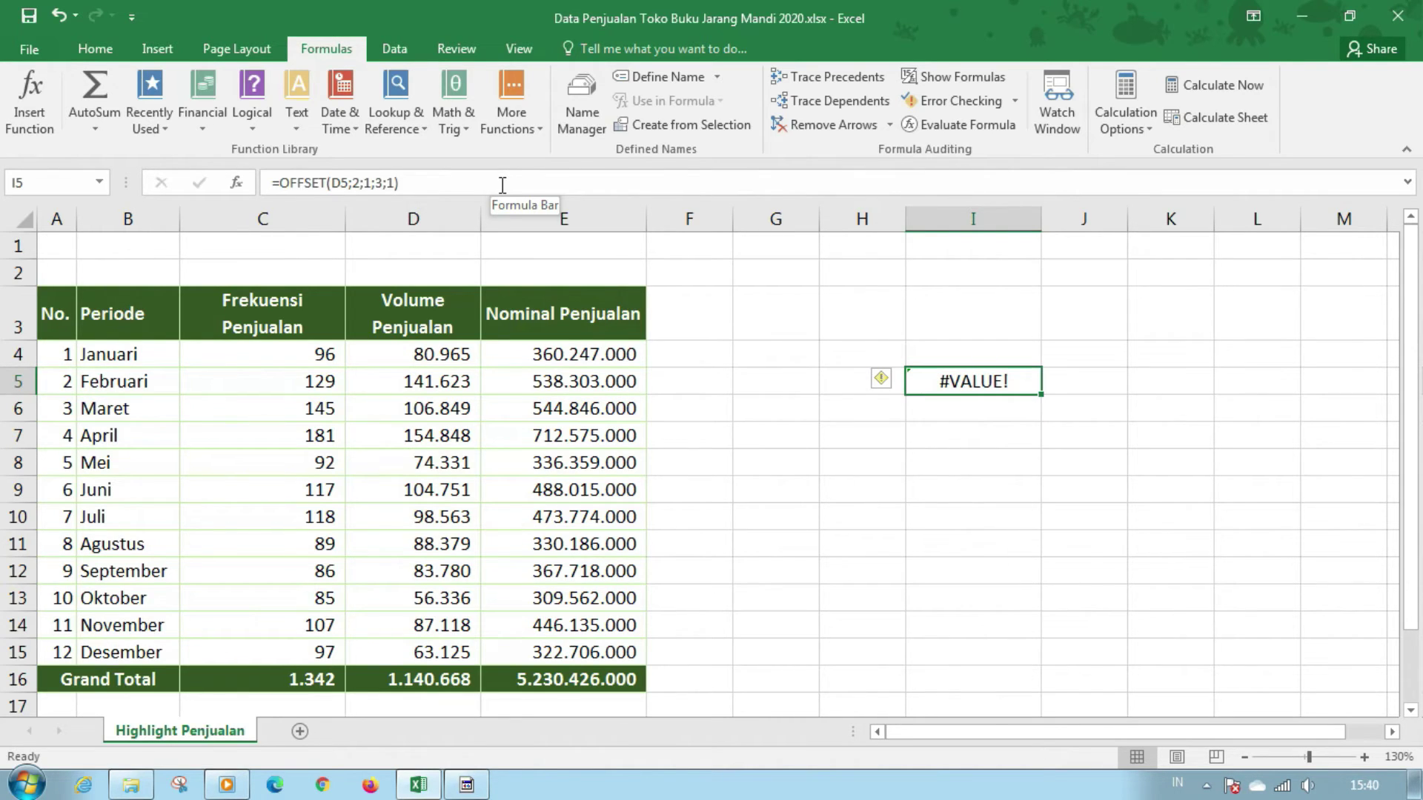
key("Left")
key("Right")
Change I5 to =SUM(OFFSET(D5;2;1;3;1)) for 1.536.949.000 and autofit column I
left_click(282, 182)
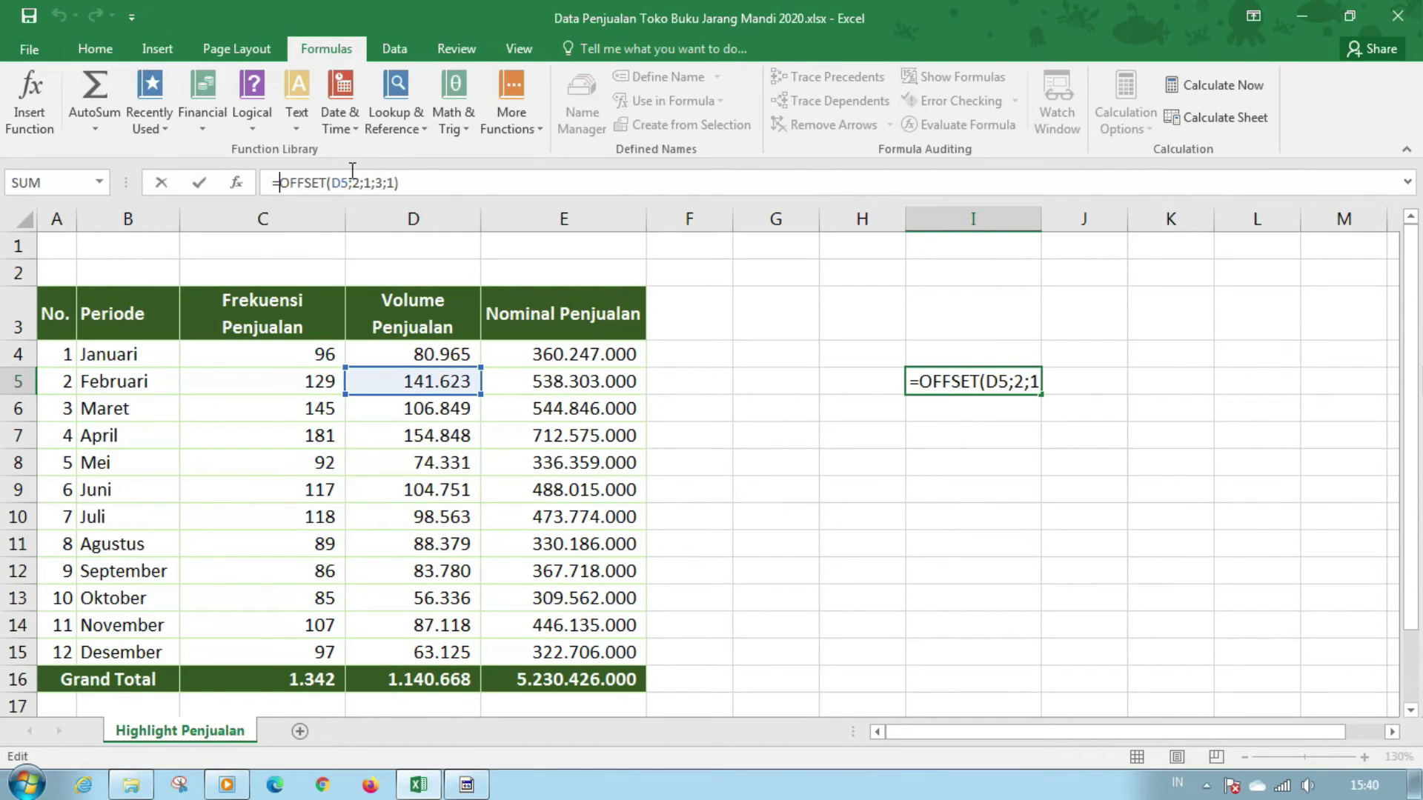
type("sum(")
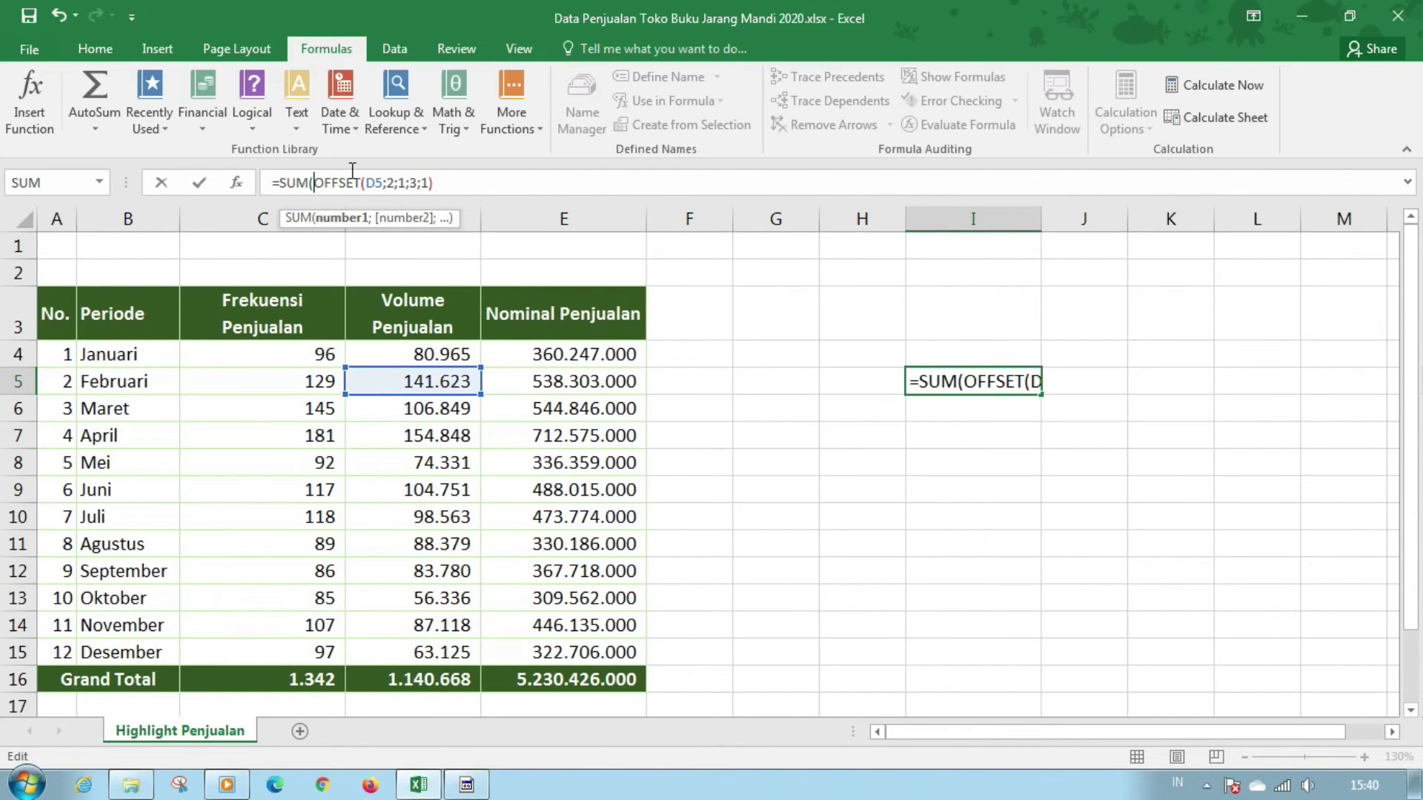
key("Return")
key("Return")
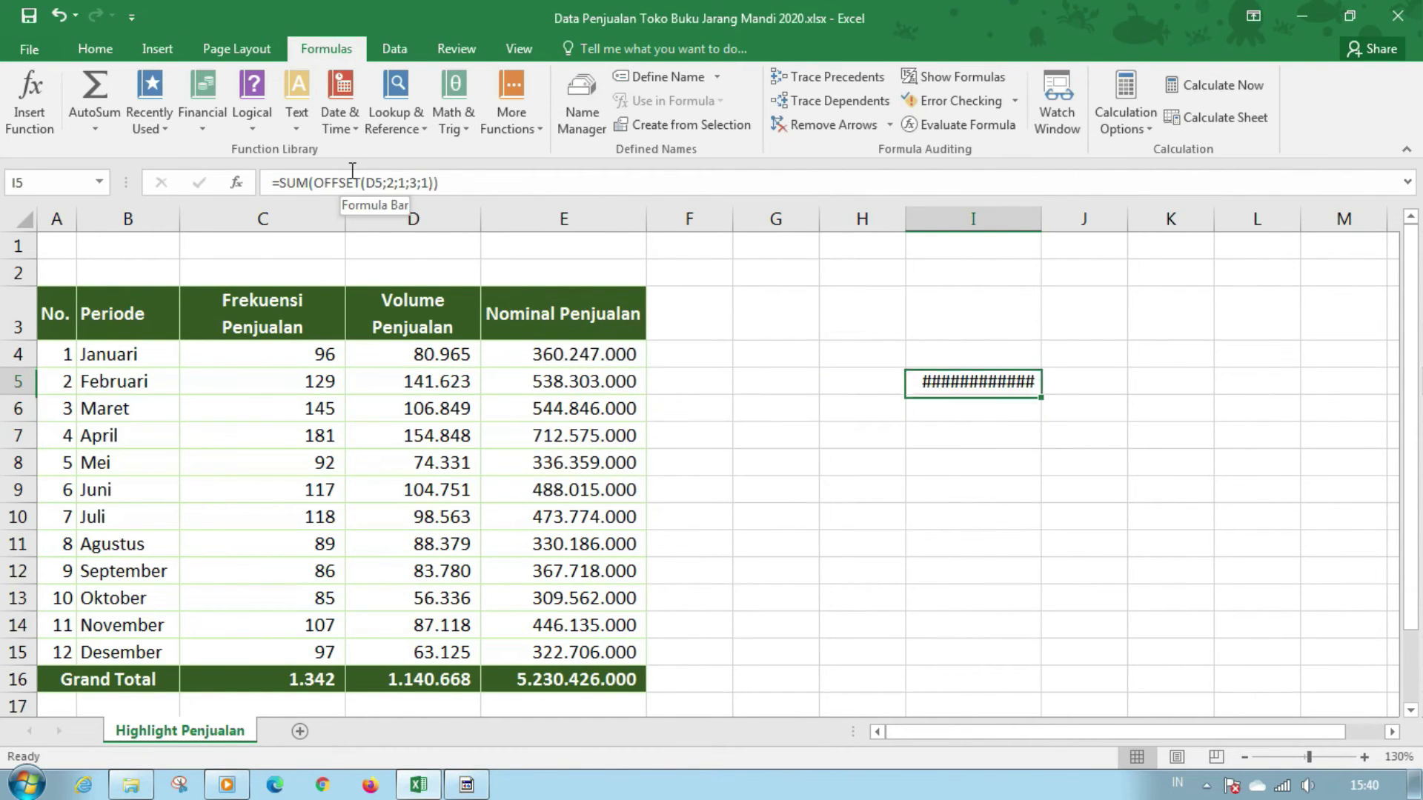
double_click(1041, 220)
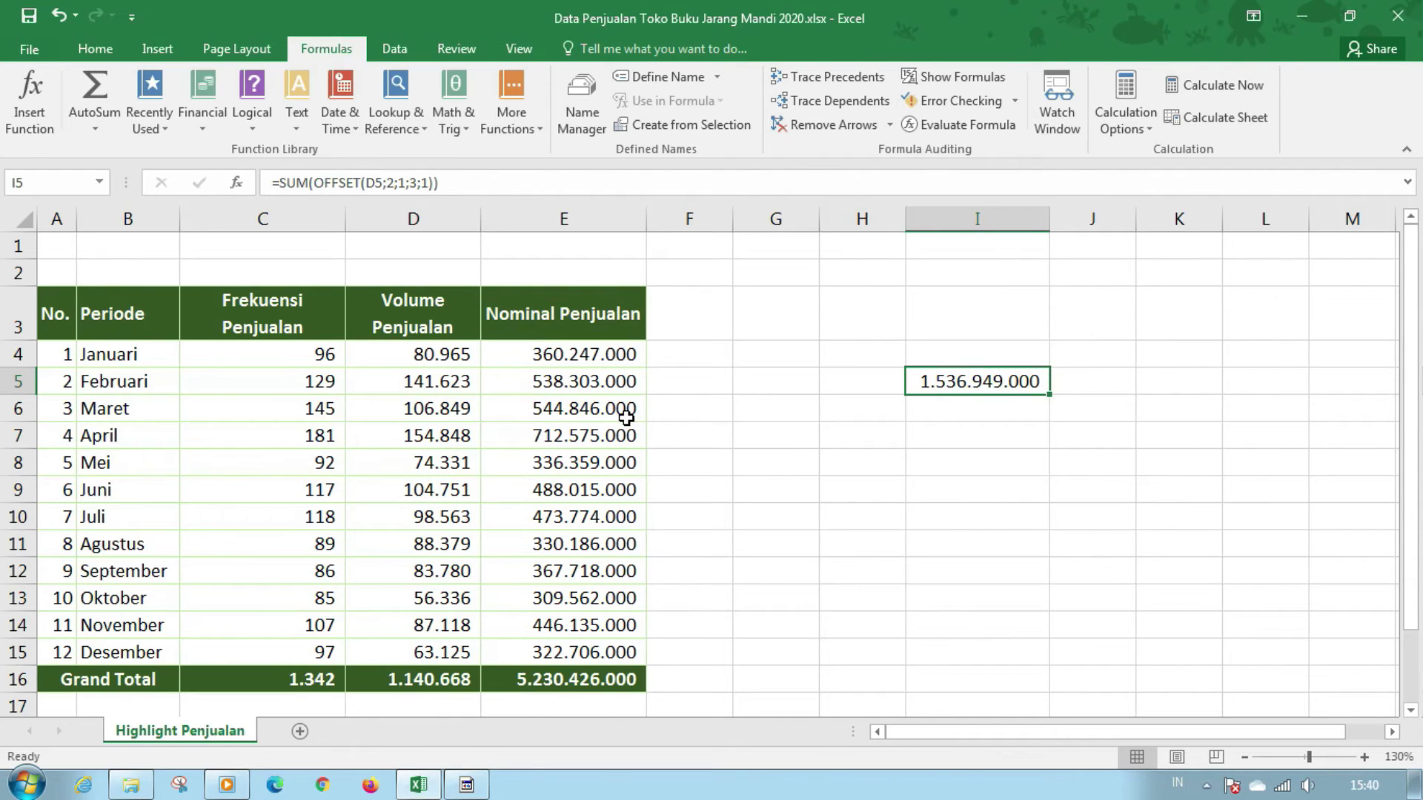
left_click(453, 420)
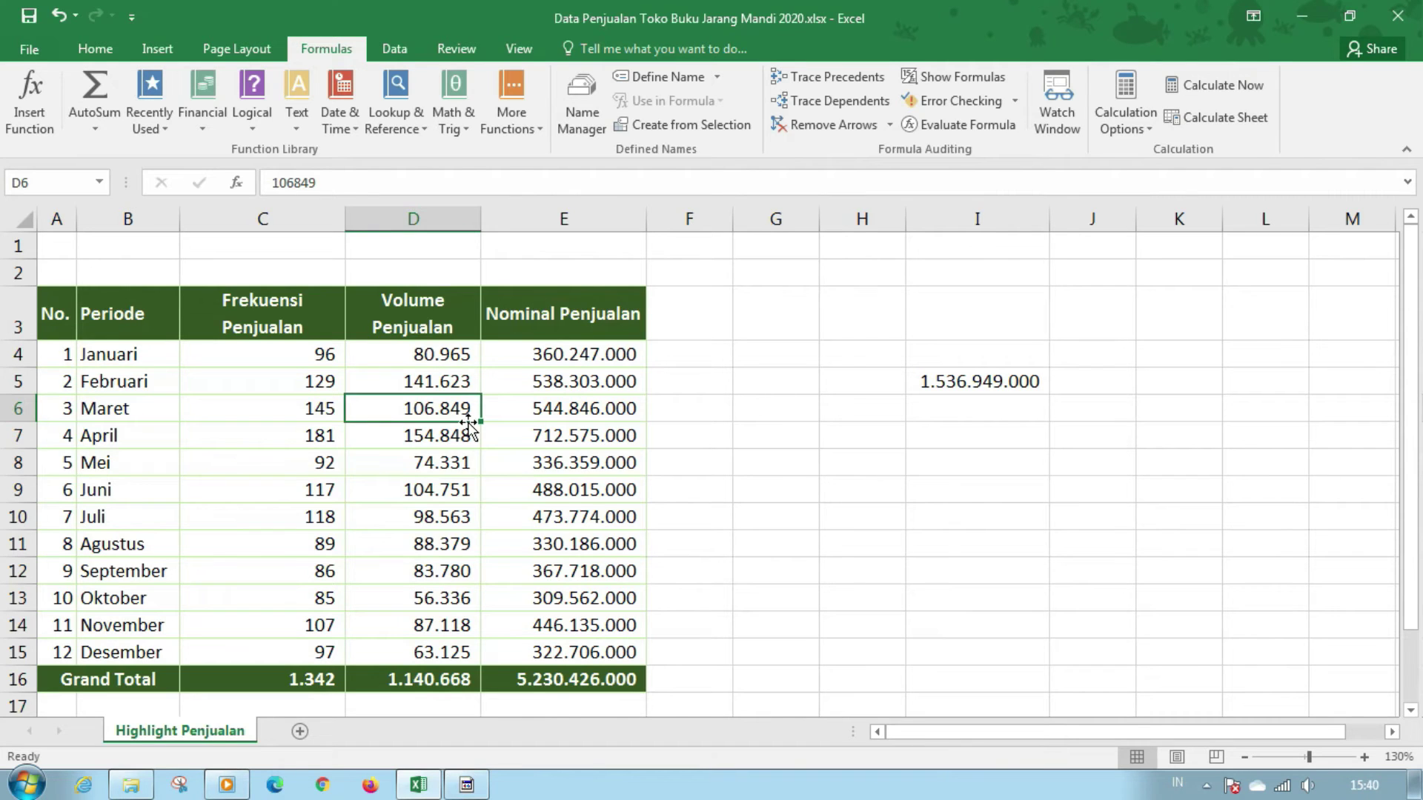
left_click(456, 383)
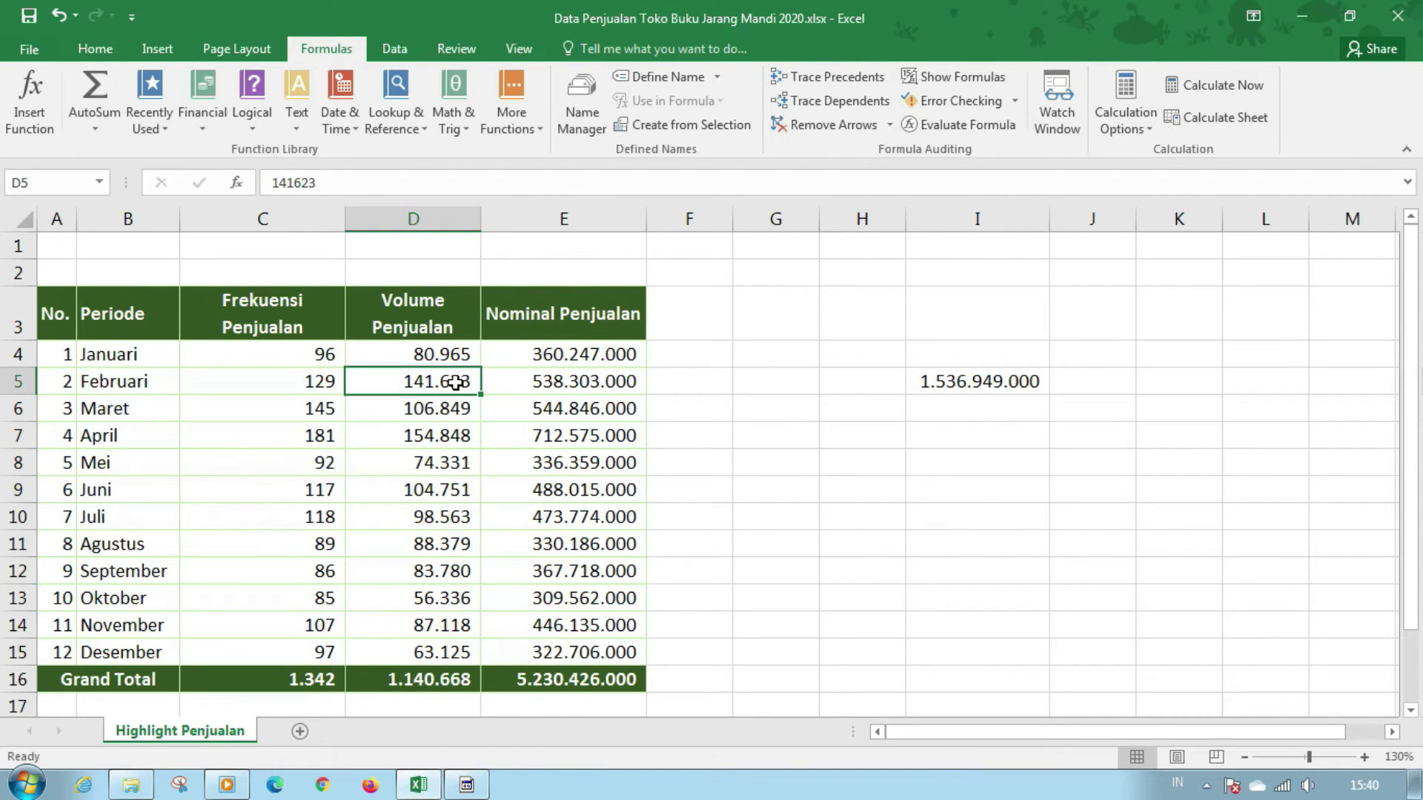
key("Down")
key("Down")
key("Right")
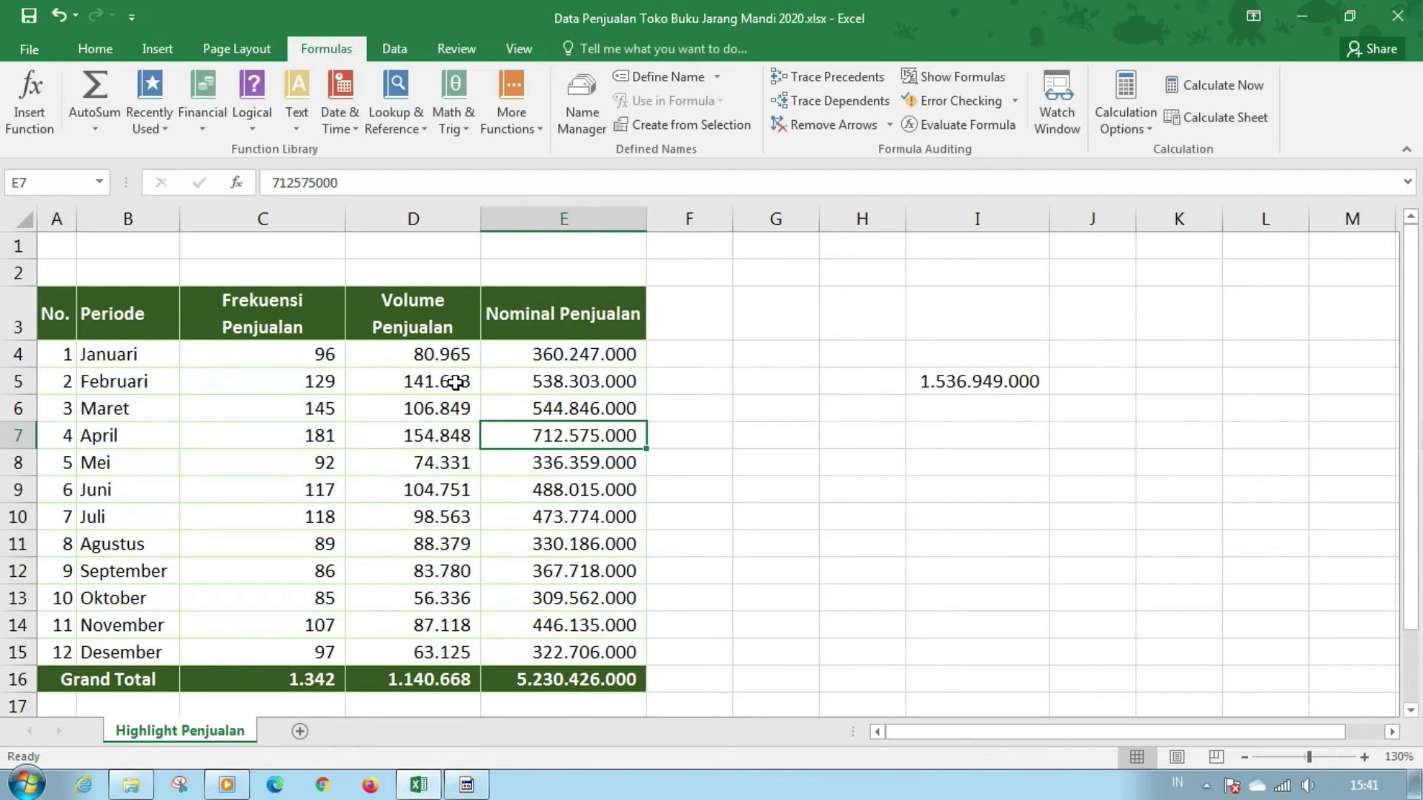
key("shift+Down")
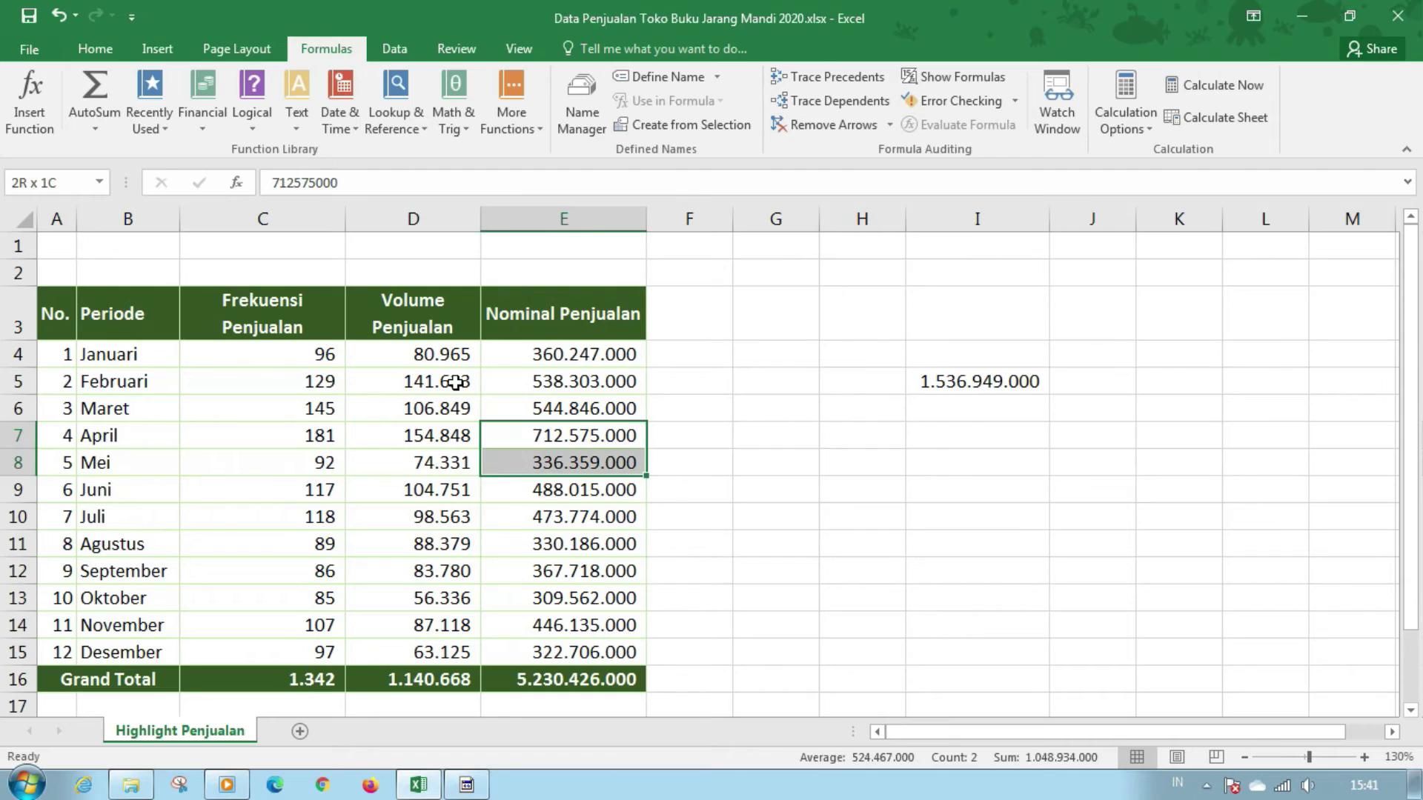
key("shift+Down")
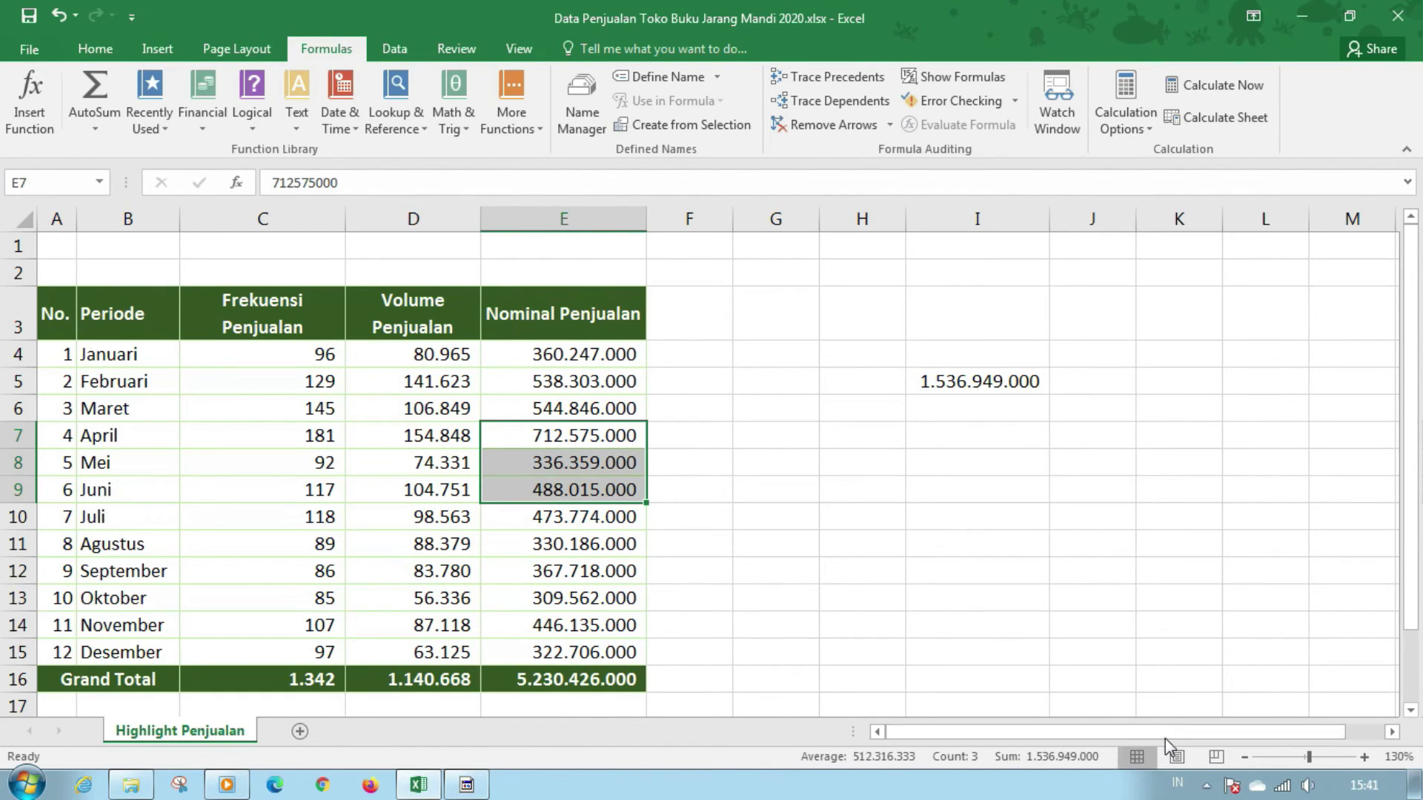
left_click(755, 505)
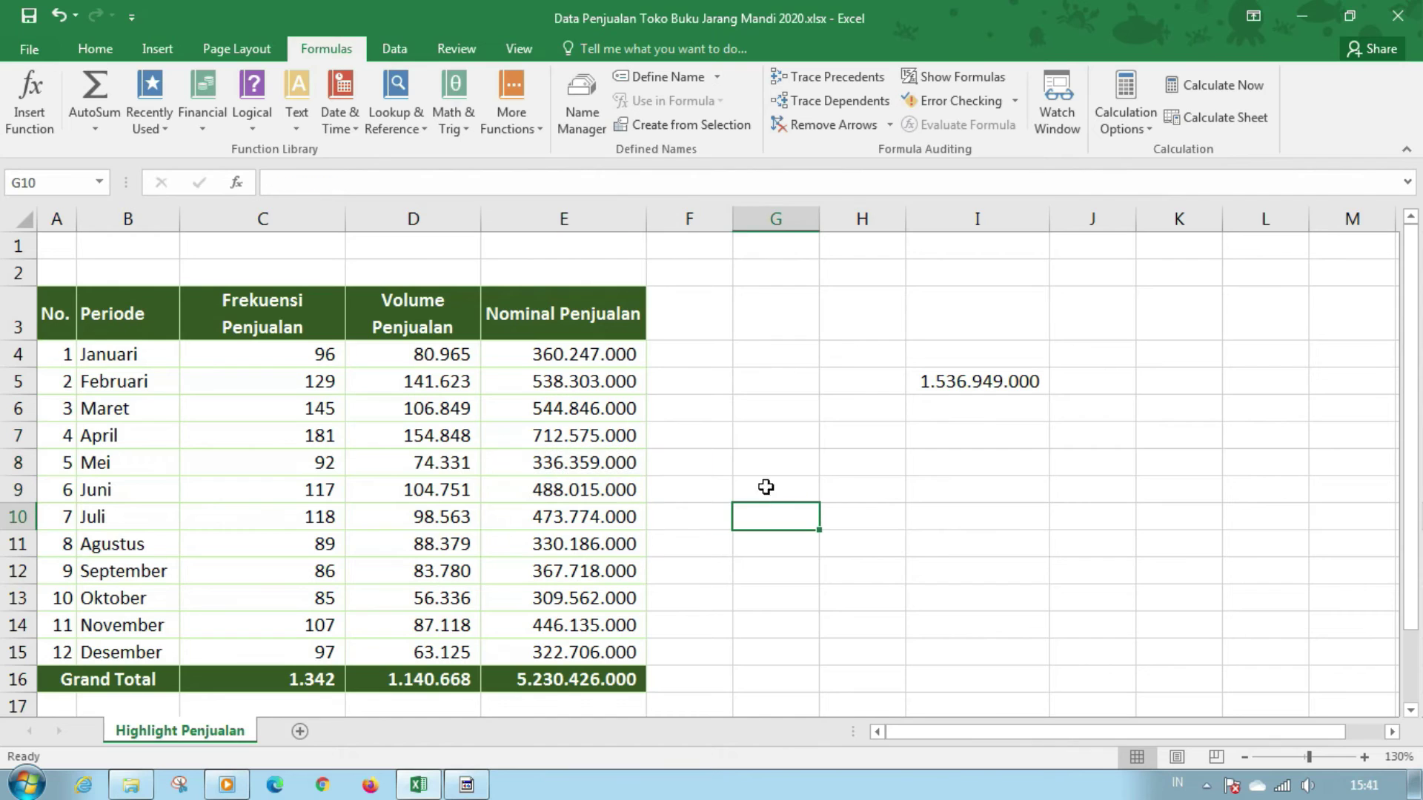
left_click(979, 441)
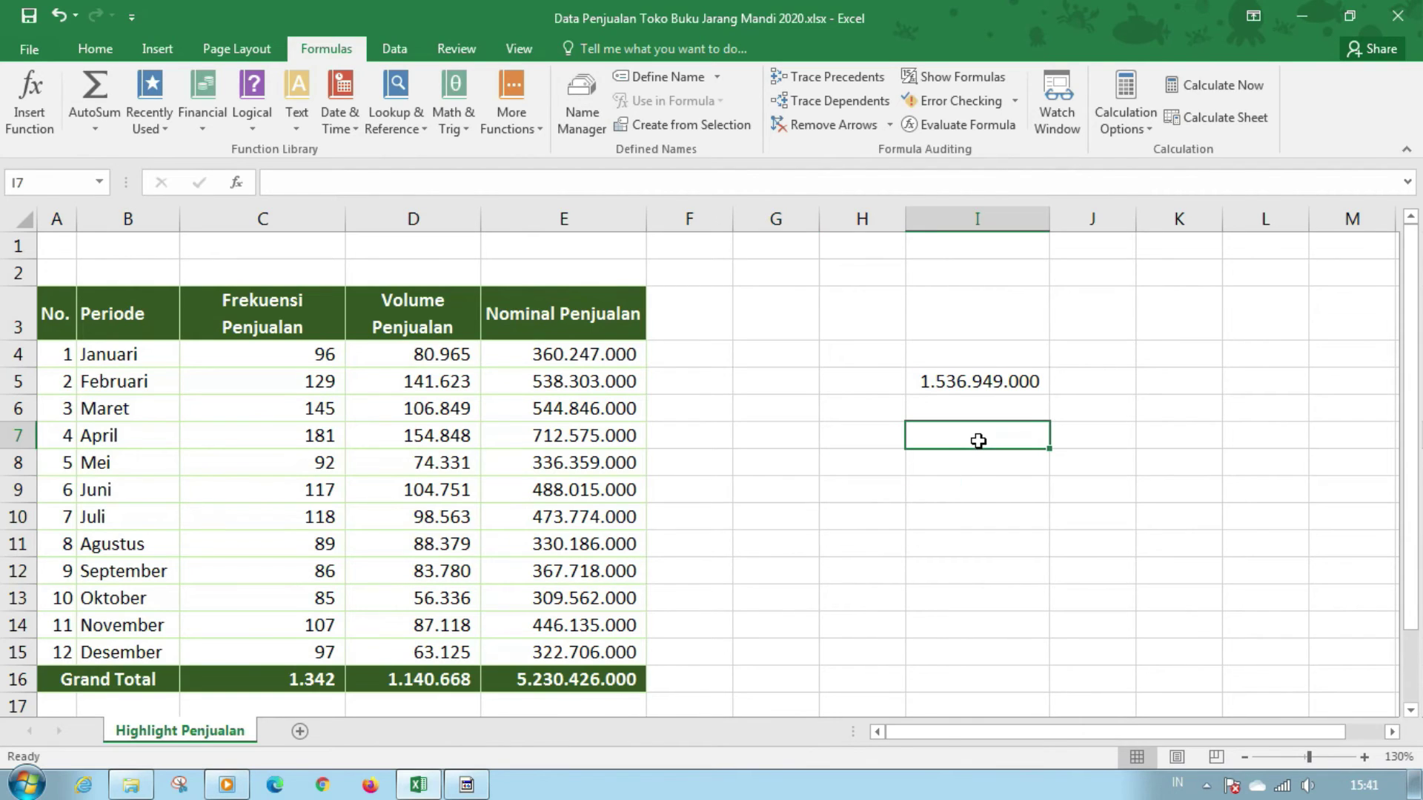
left_click(968, 489)
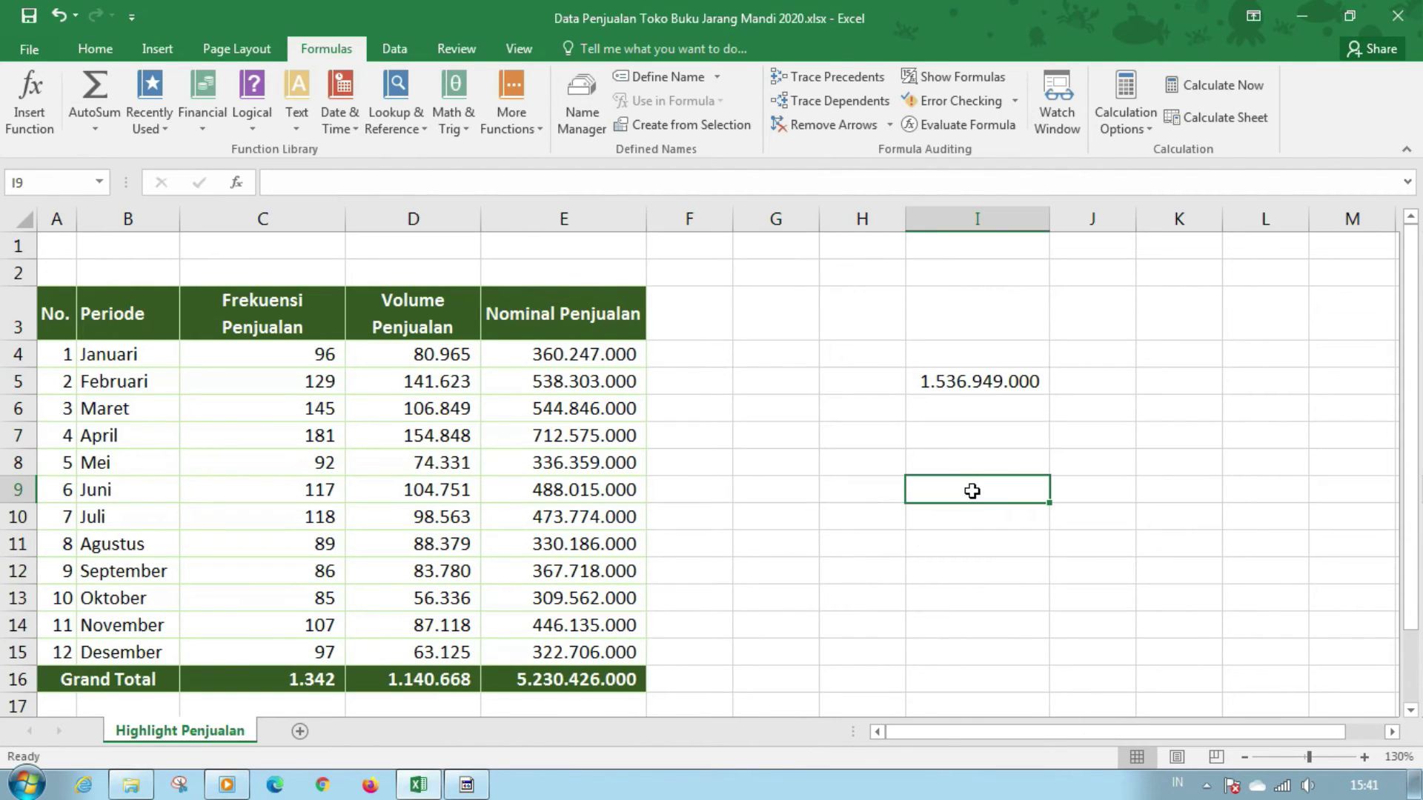
left_click(960, 456)
left_click(799, 485)
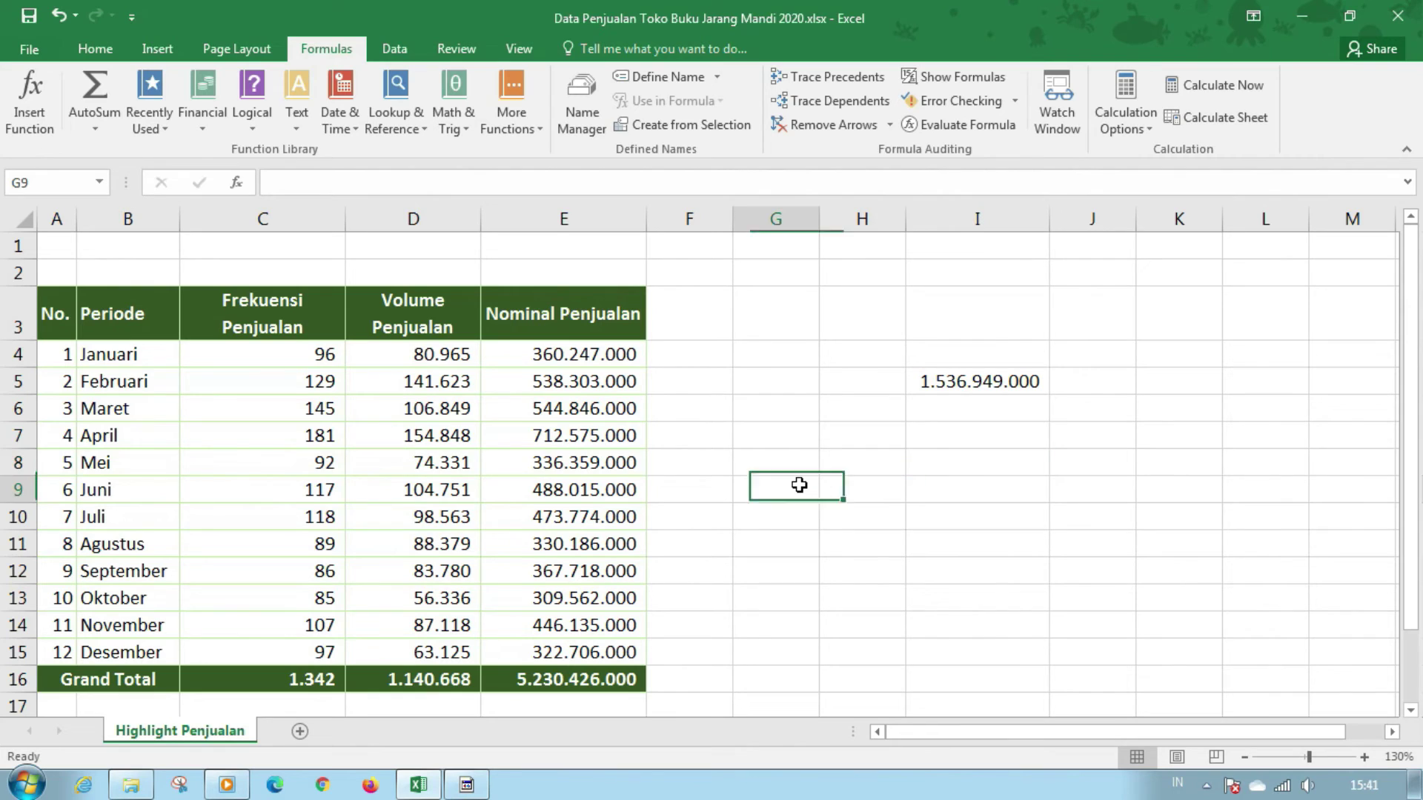
left_click(967, 473)
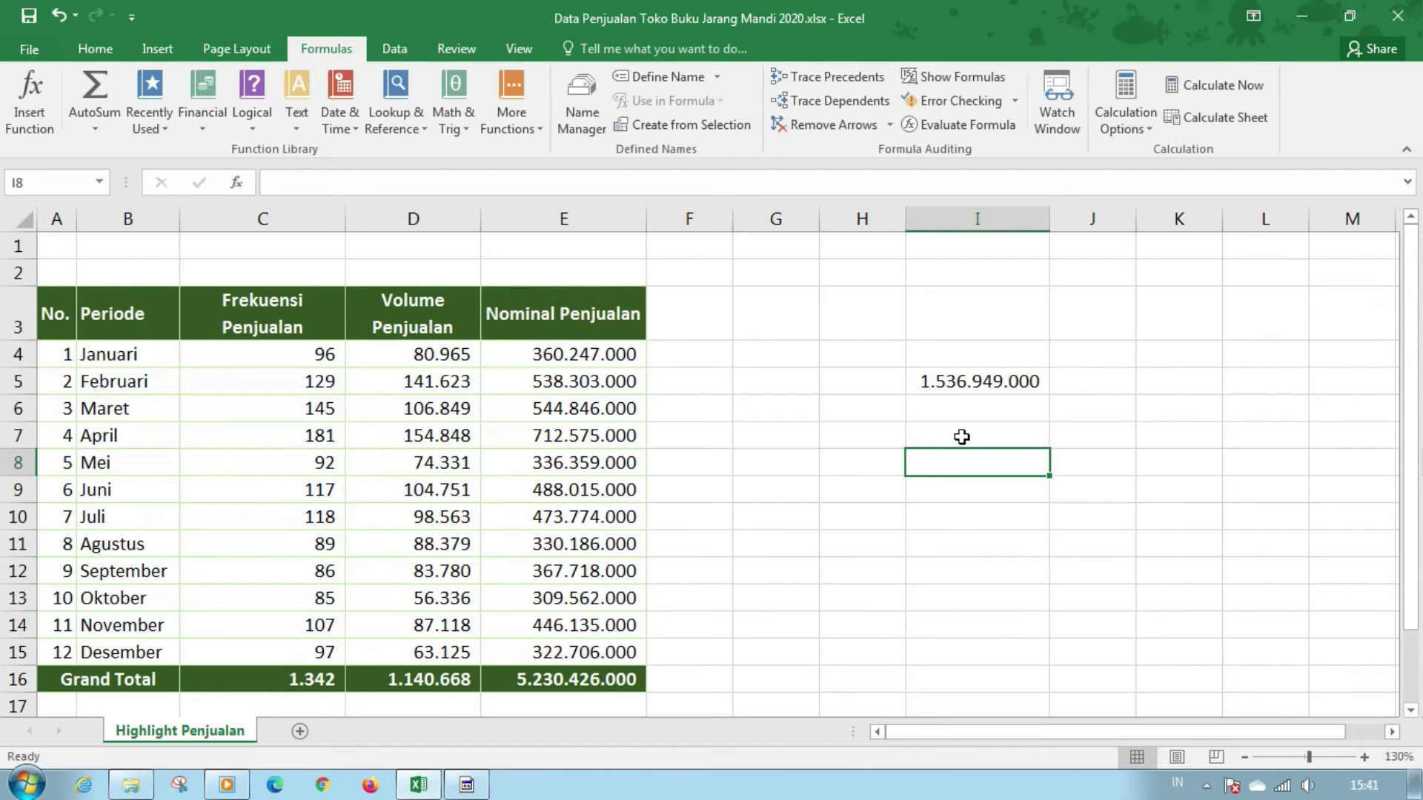
Enter =SUM(OFFSET(D8:D10;4;0)) in I8, returning 227234, and reselect it
type("=SUM(O")
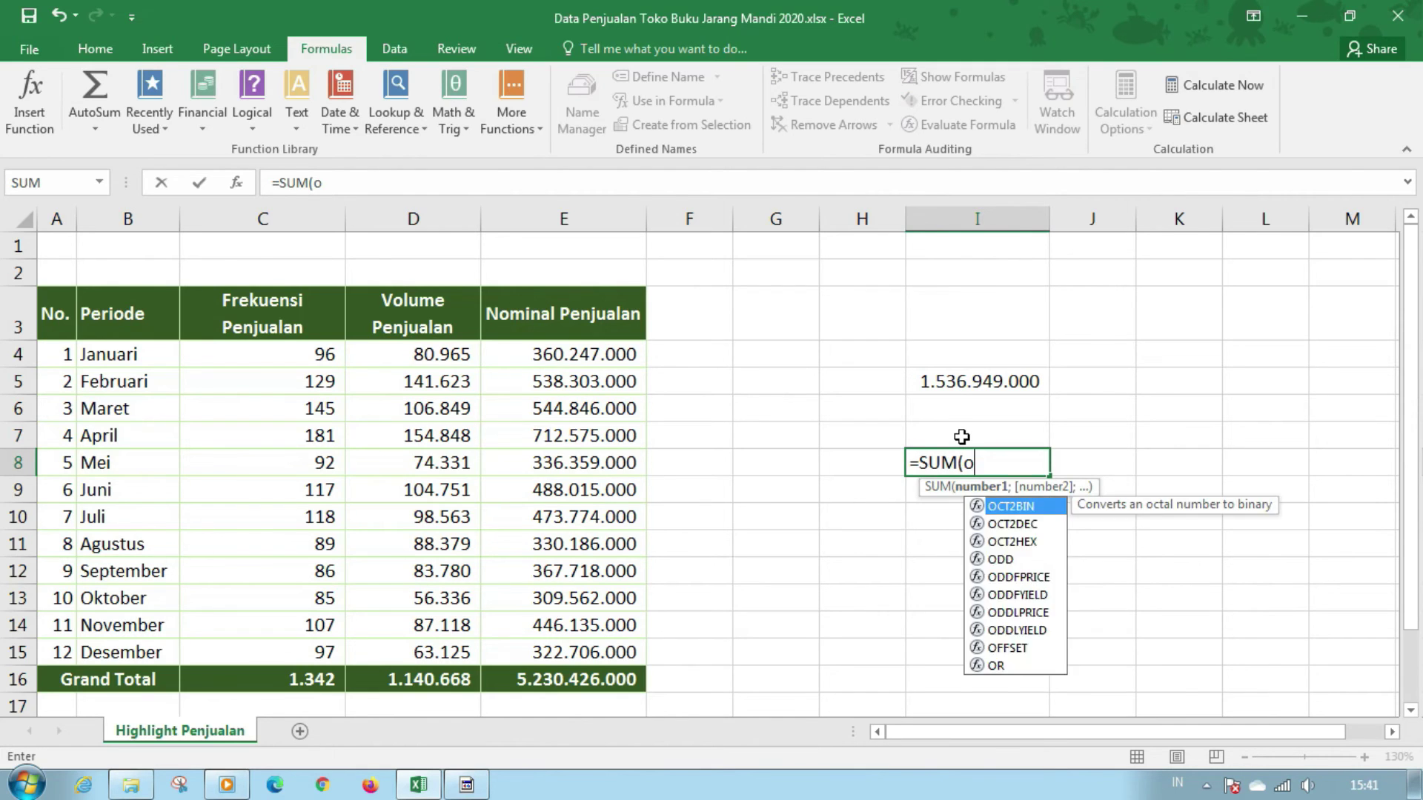
type("FFSET(")
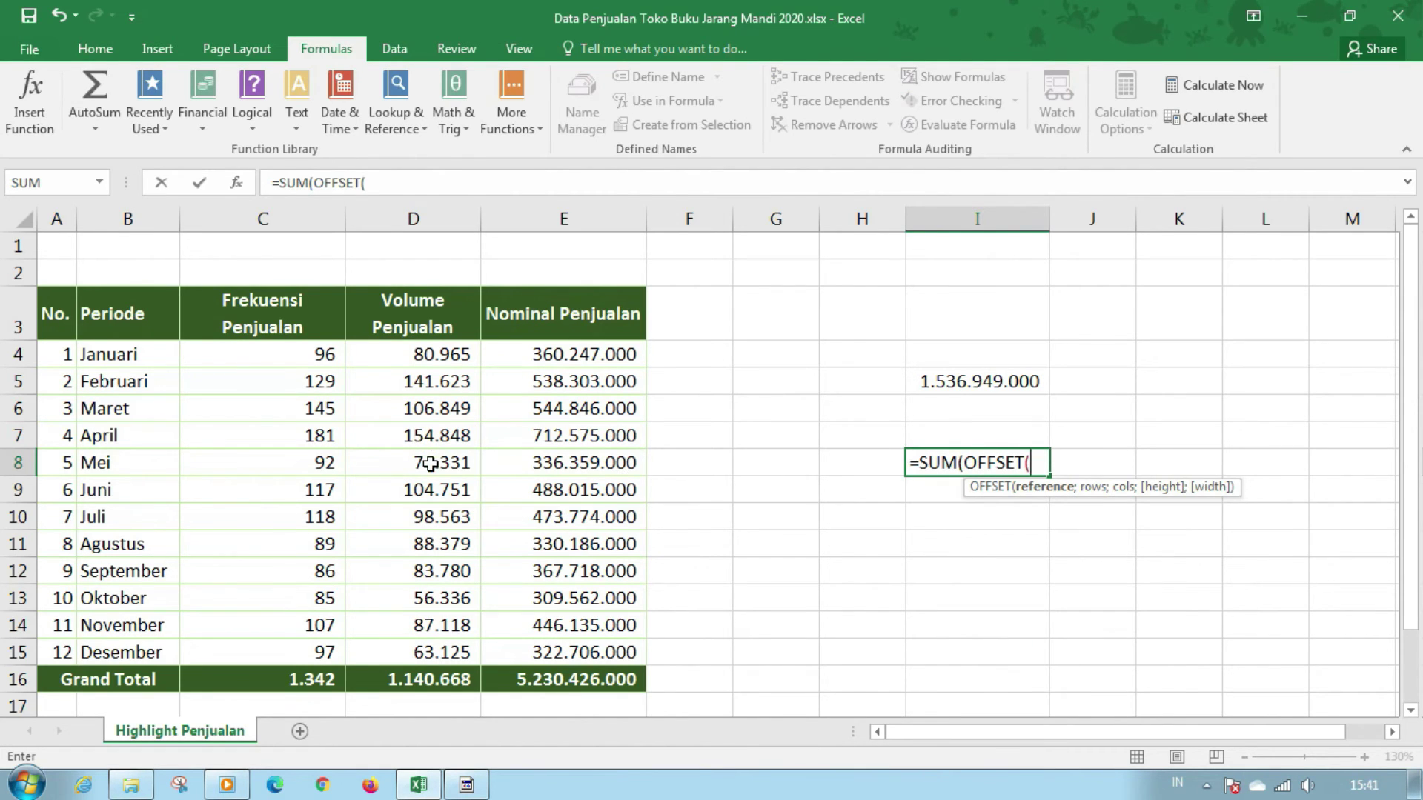
left_click_drag(429, 456, 424, 516)
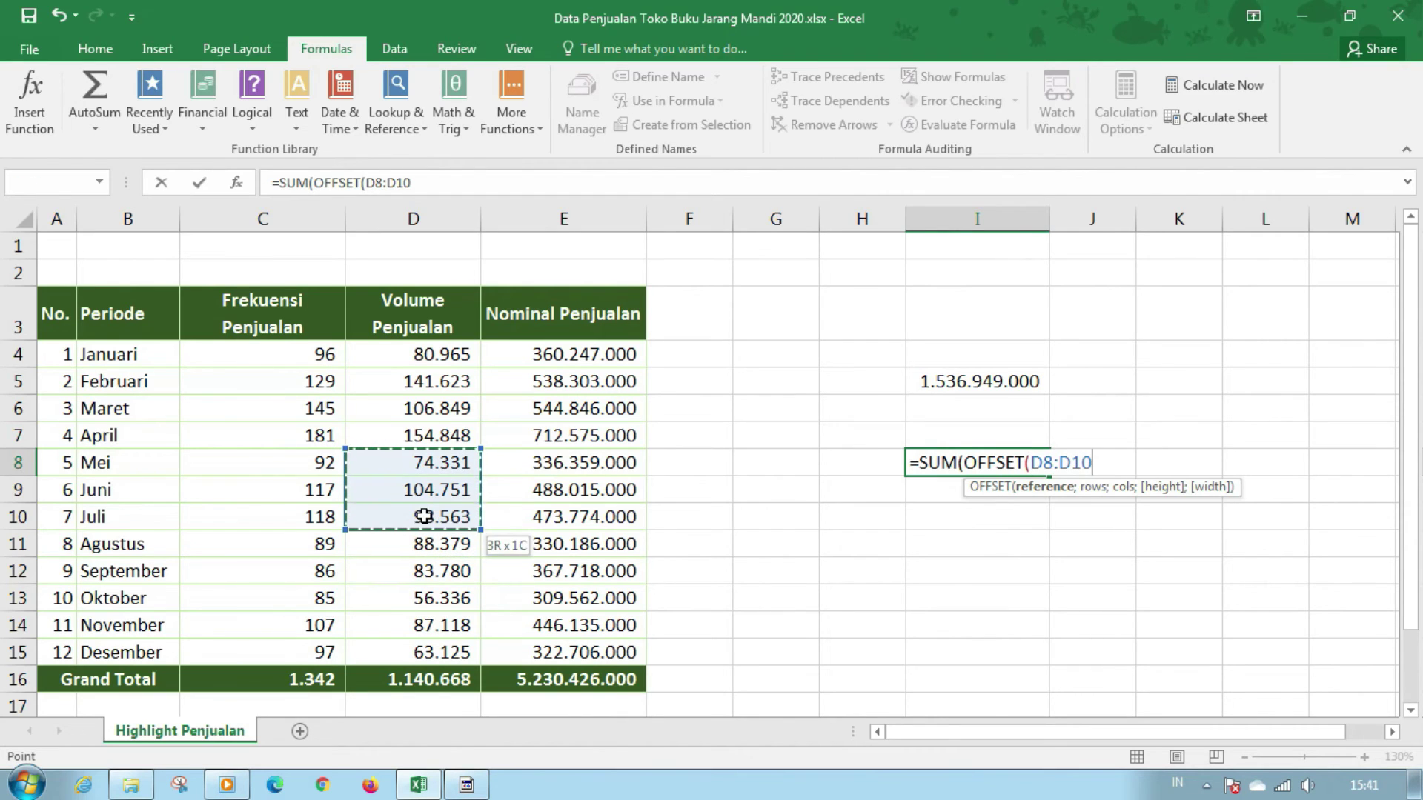
type(";4;0")
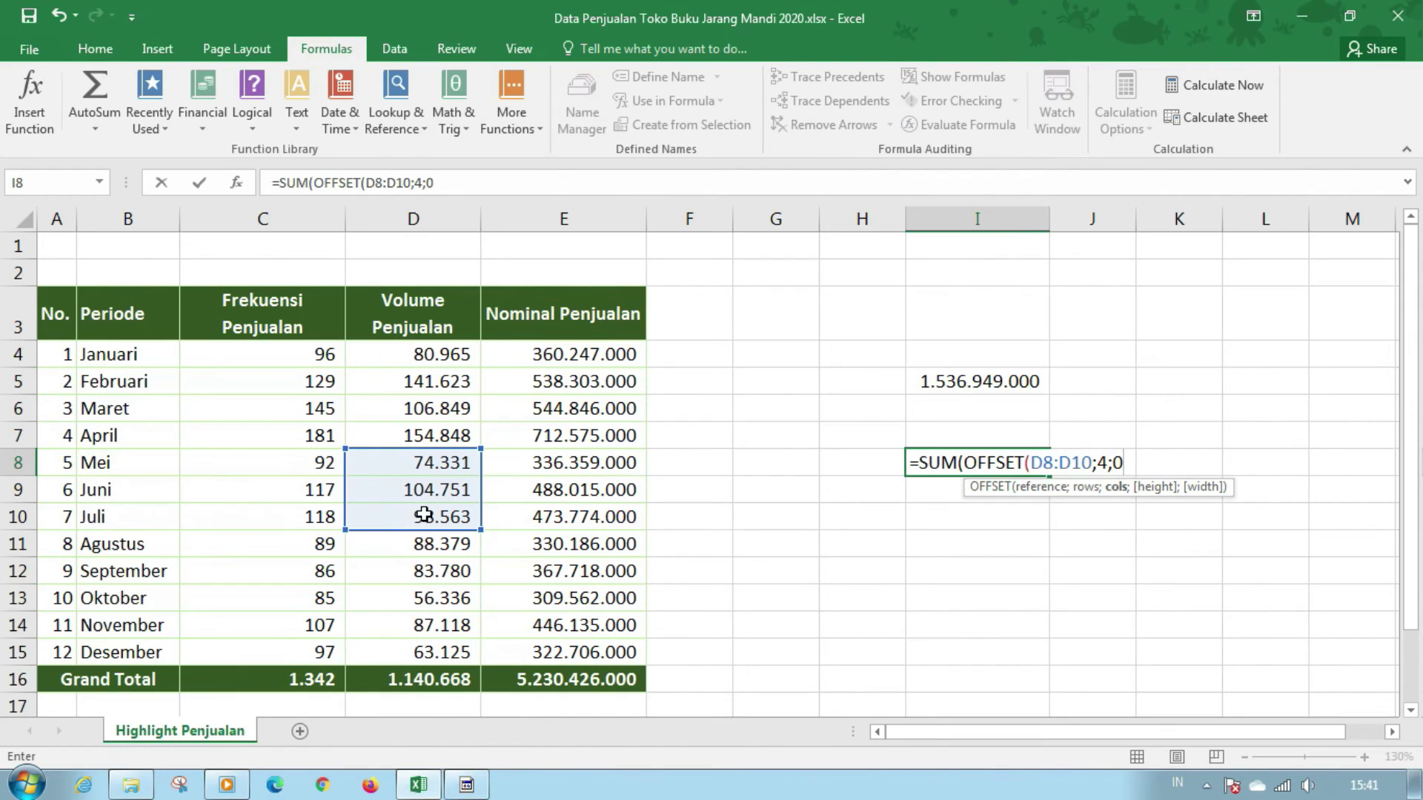
type(")")
key("Return")
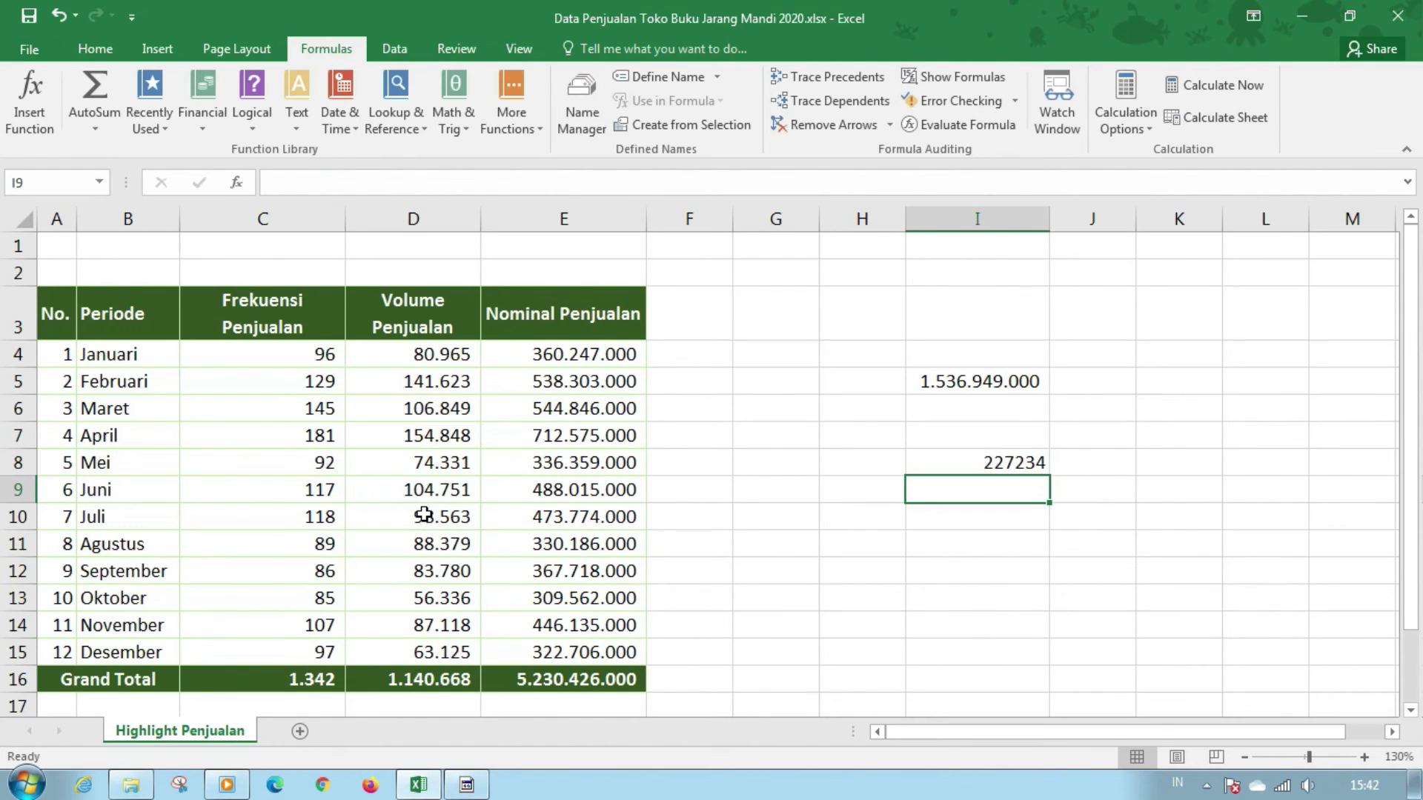
key("Up")
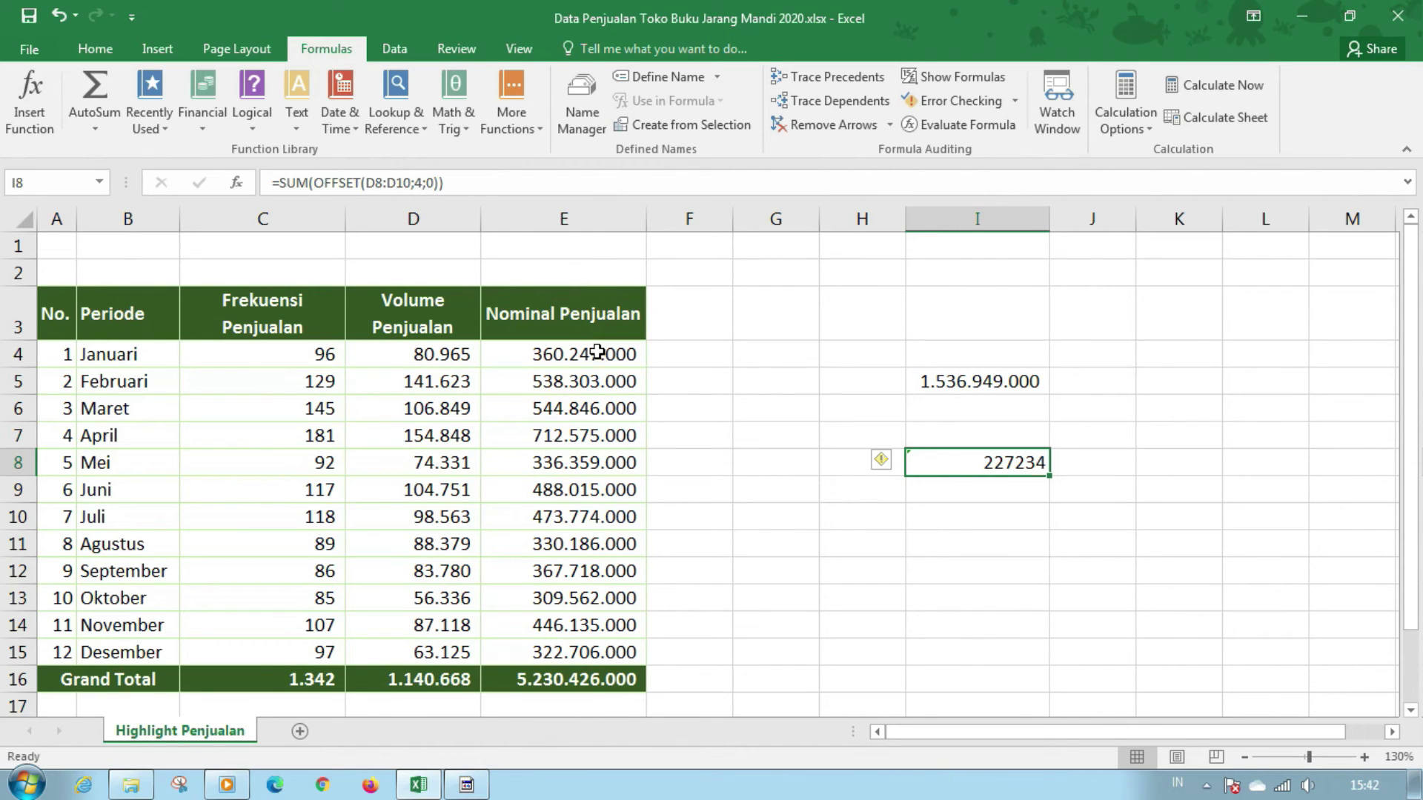
left_click(567, 181)
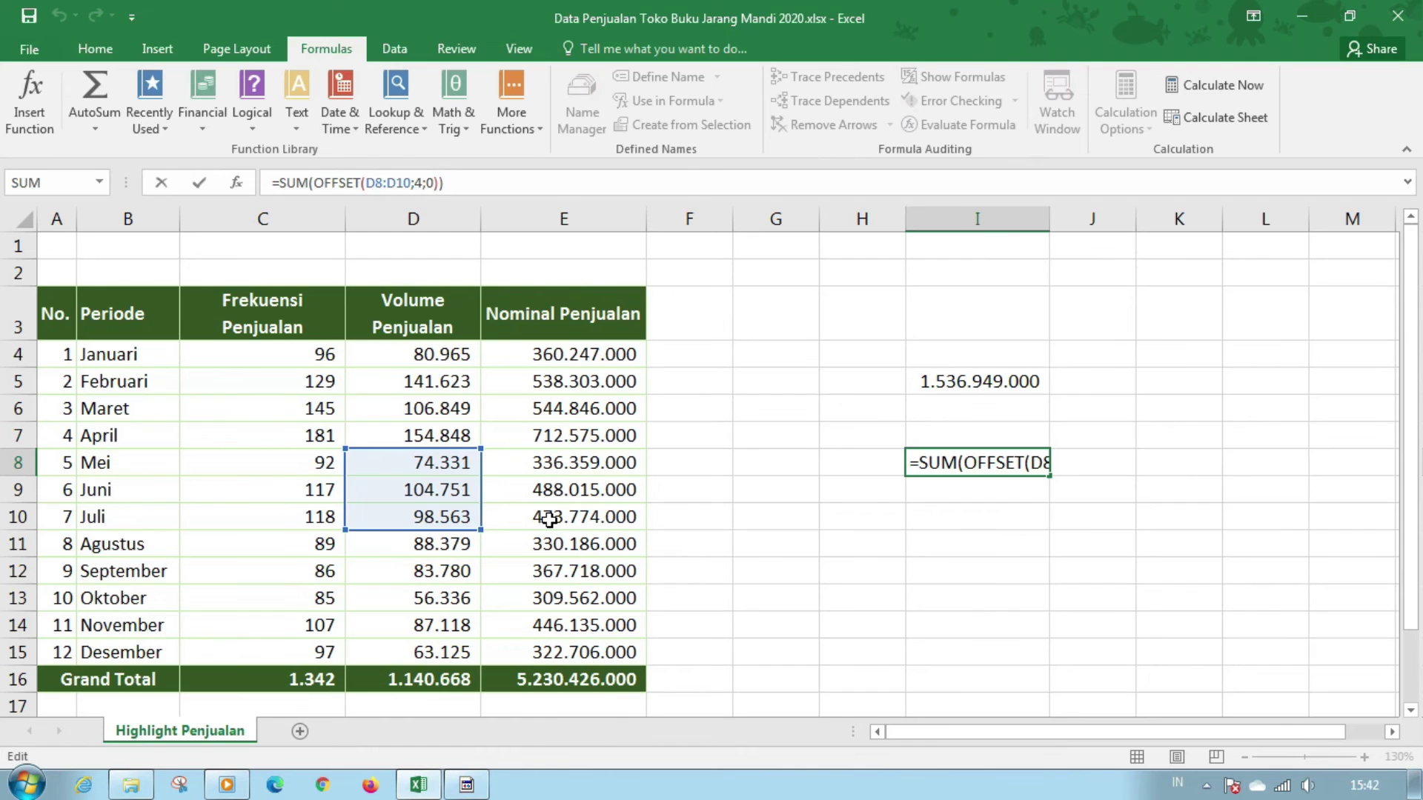
key("Return")
key("Up")
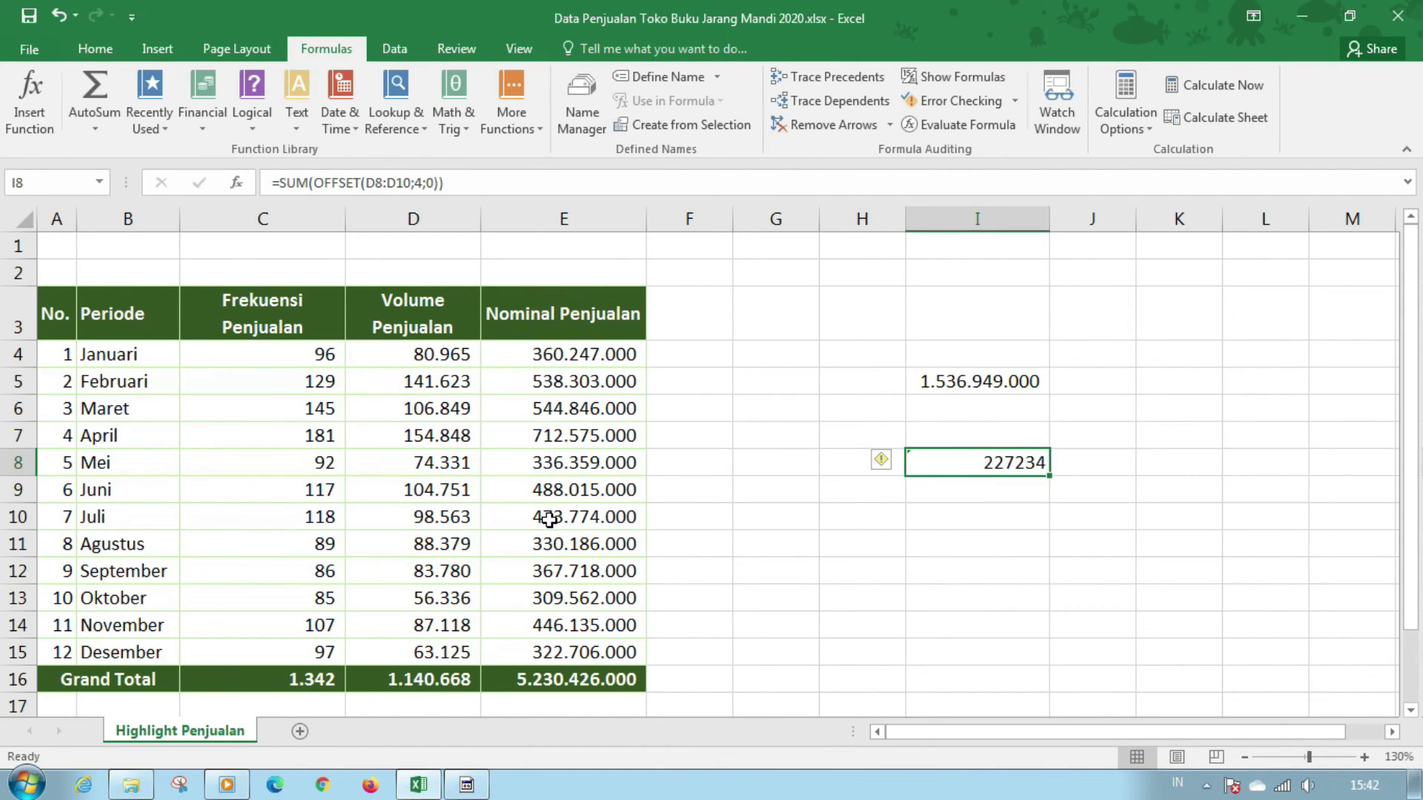
key("Left")
key("Left")
key("Left")
key("Left")
key("Left")
key("Left")
key("Right")
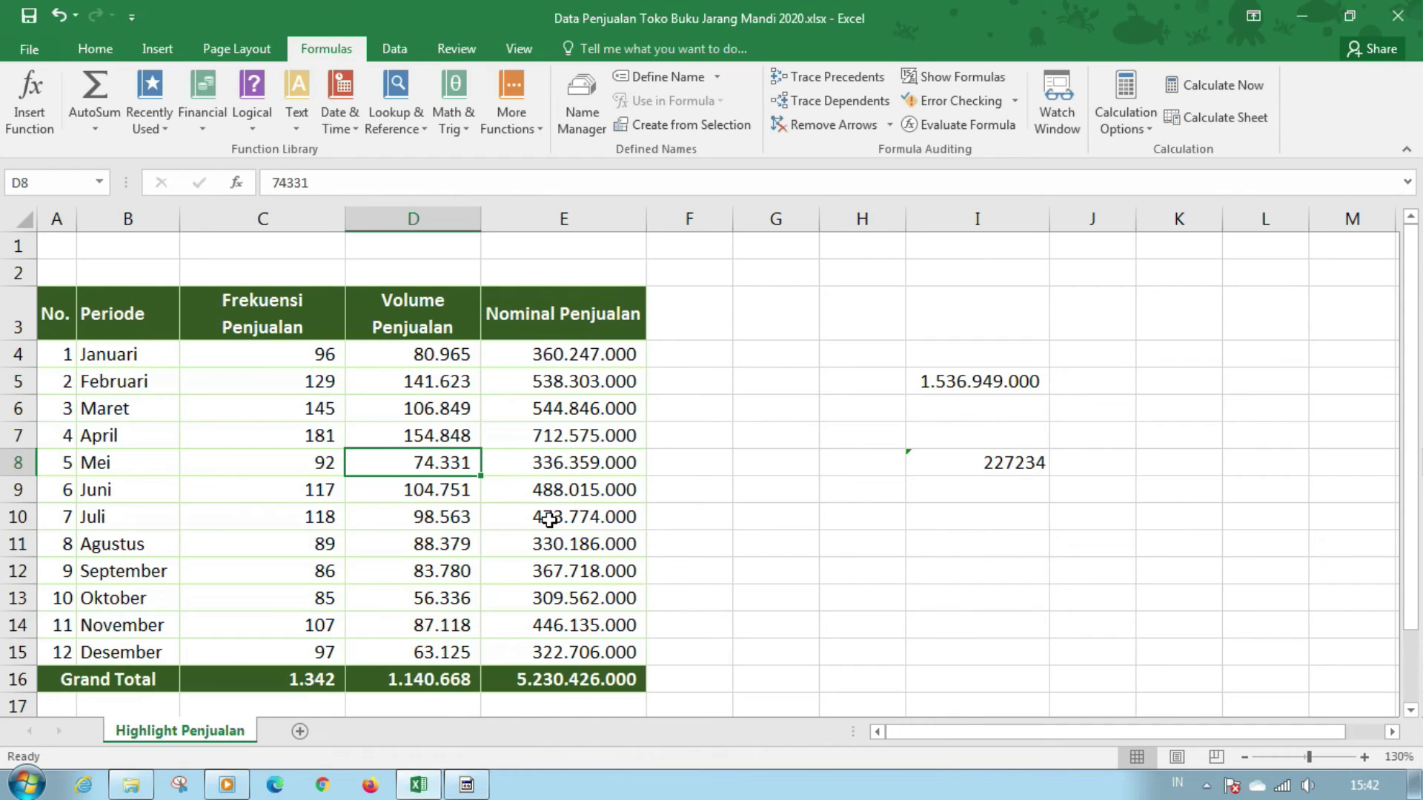
key("Down")
key("Down")
key("Down")
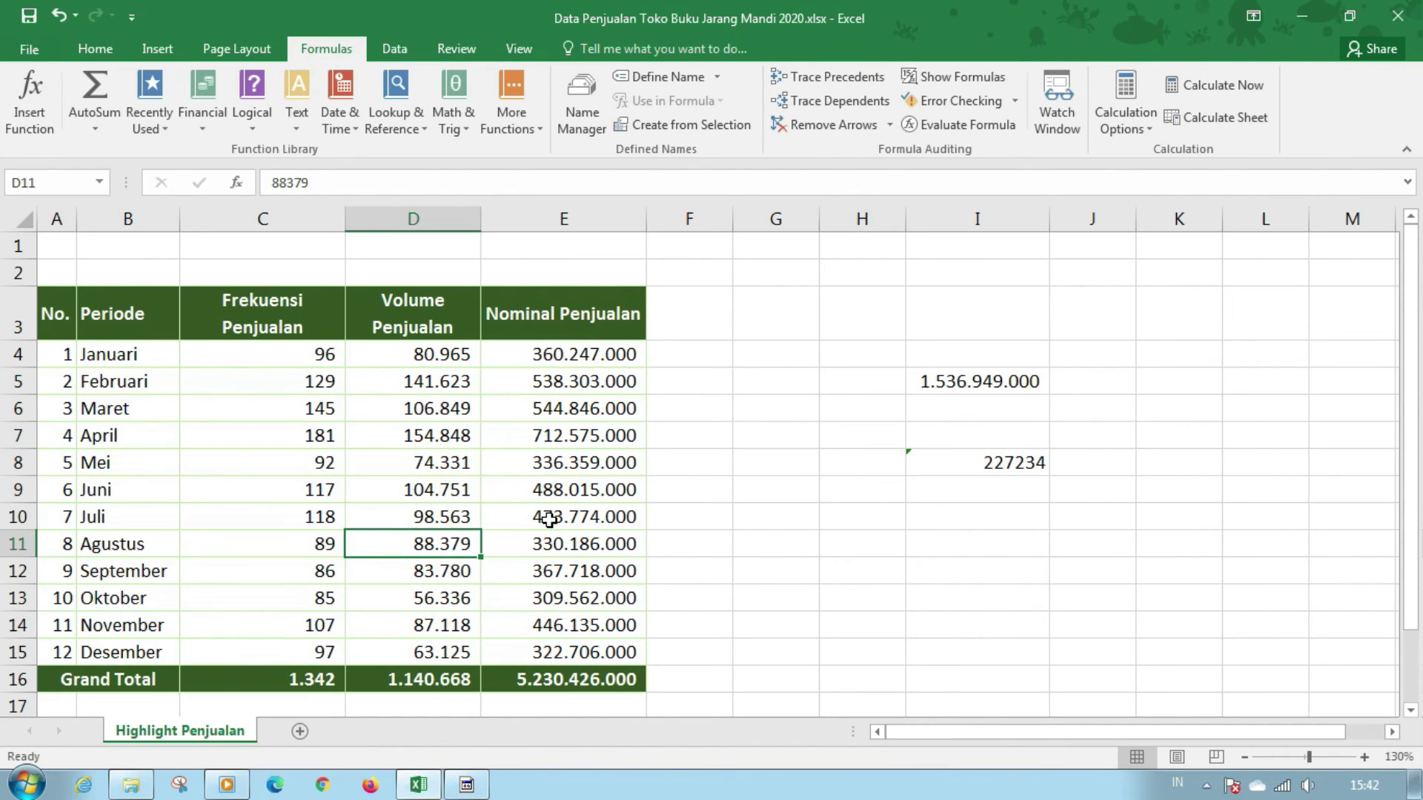
key("Down")
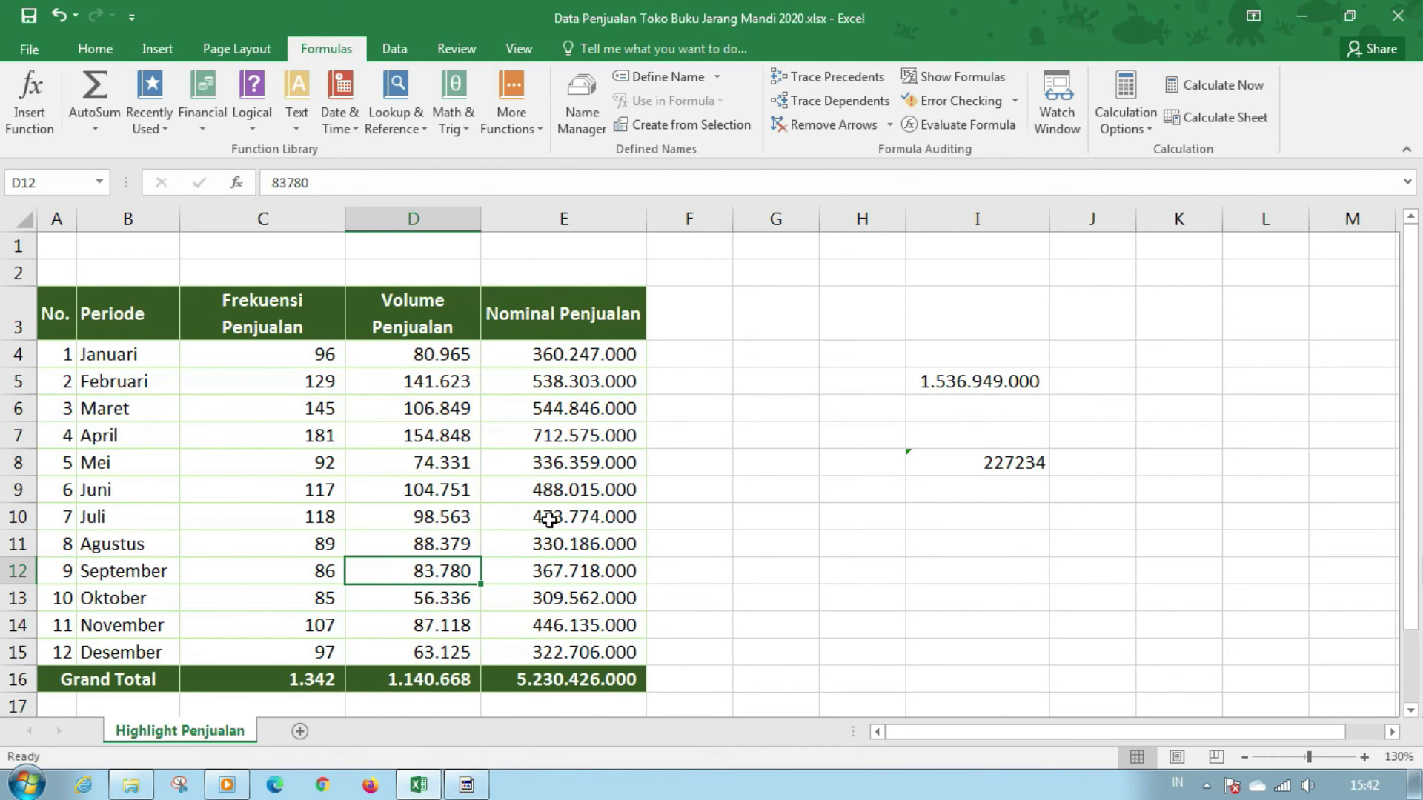
key("shift+Down")
key("shift+Down")
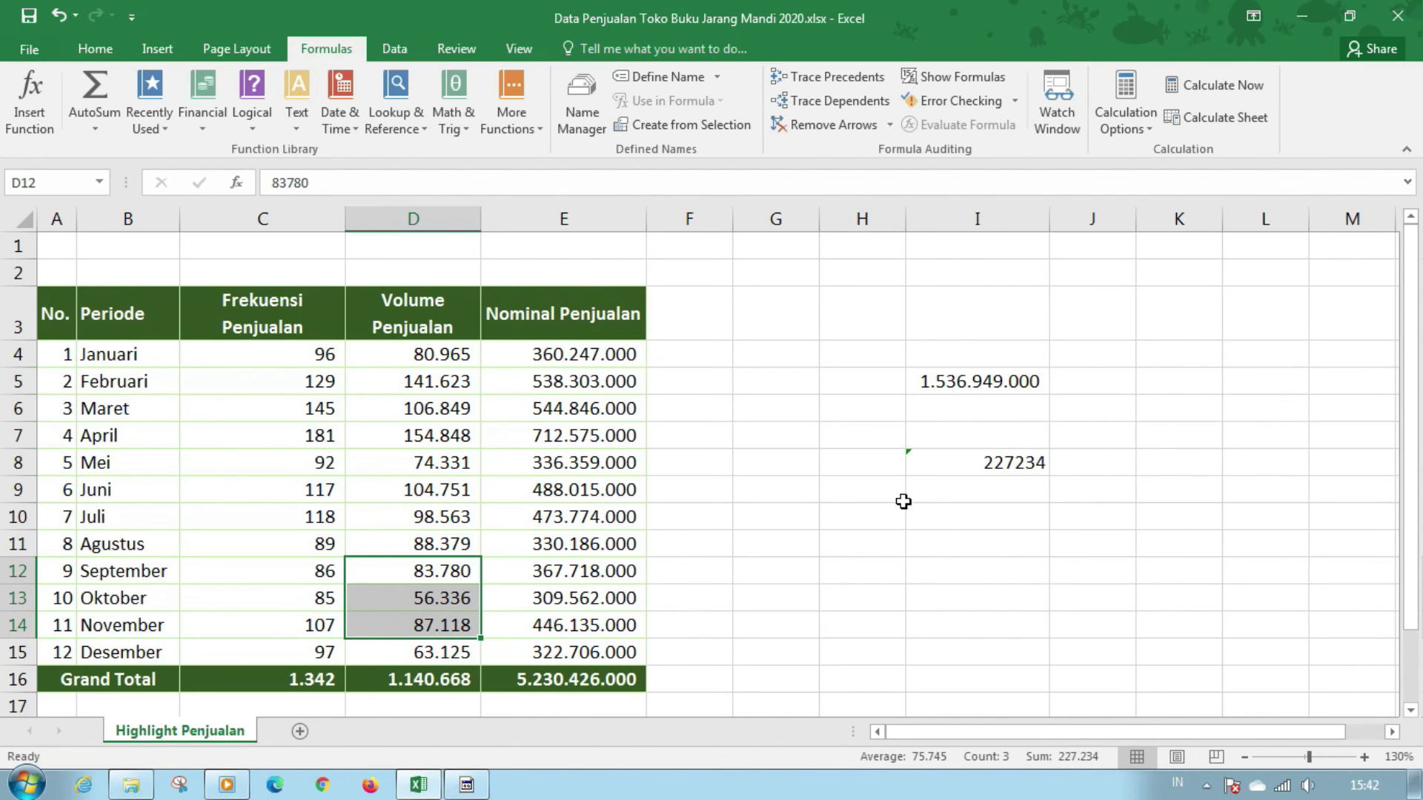
left_click(913, 537)
left_click(1026, 457)
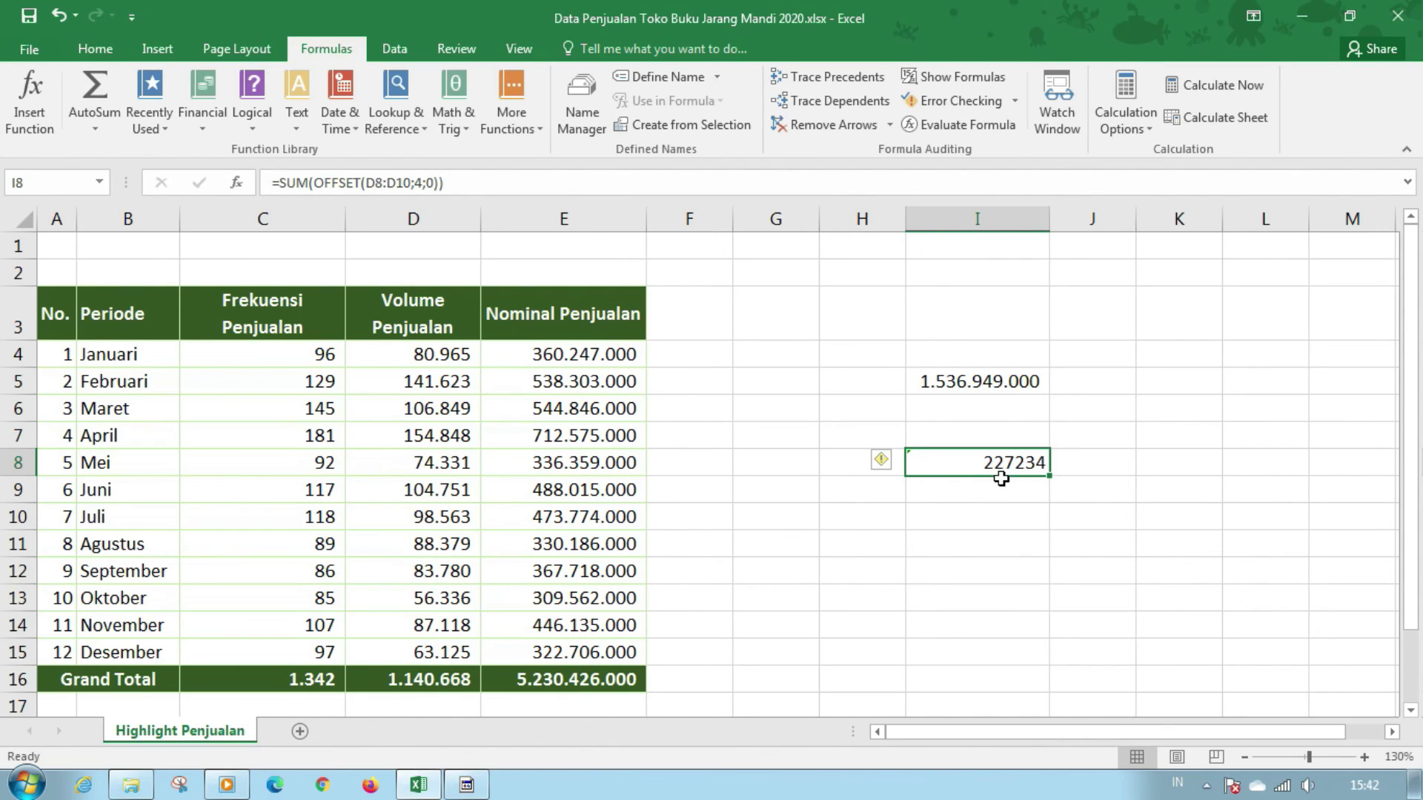
left_click(972, 497)
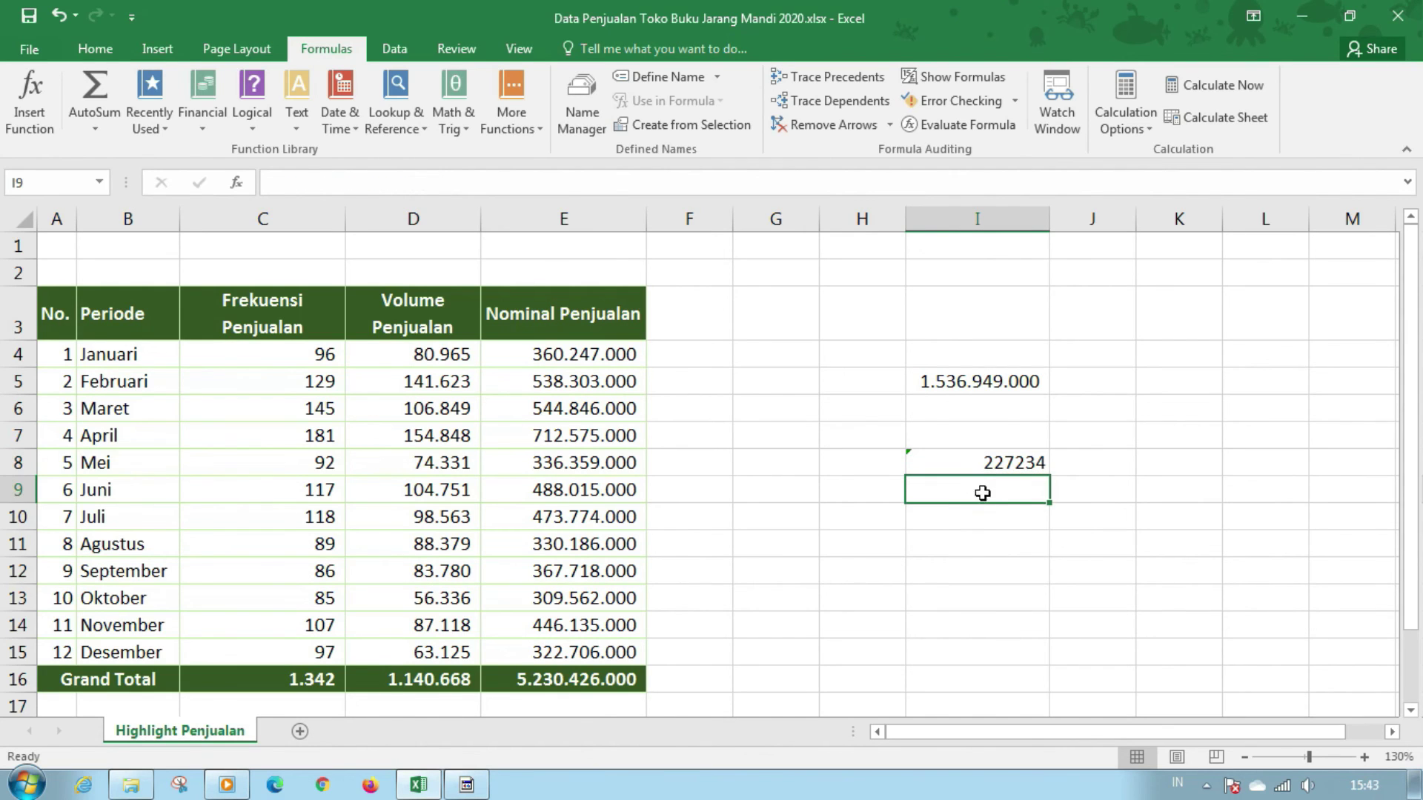
left_click(981, 461)
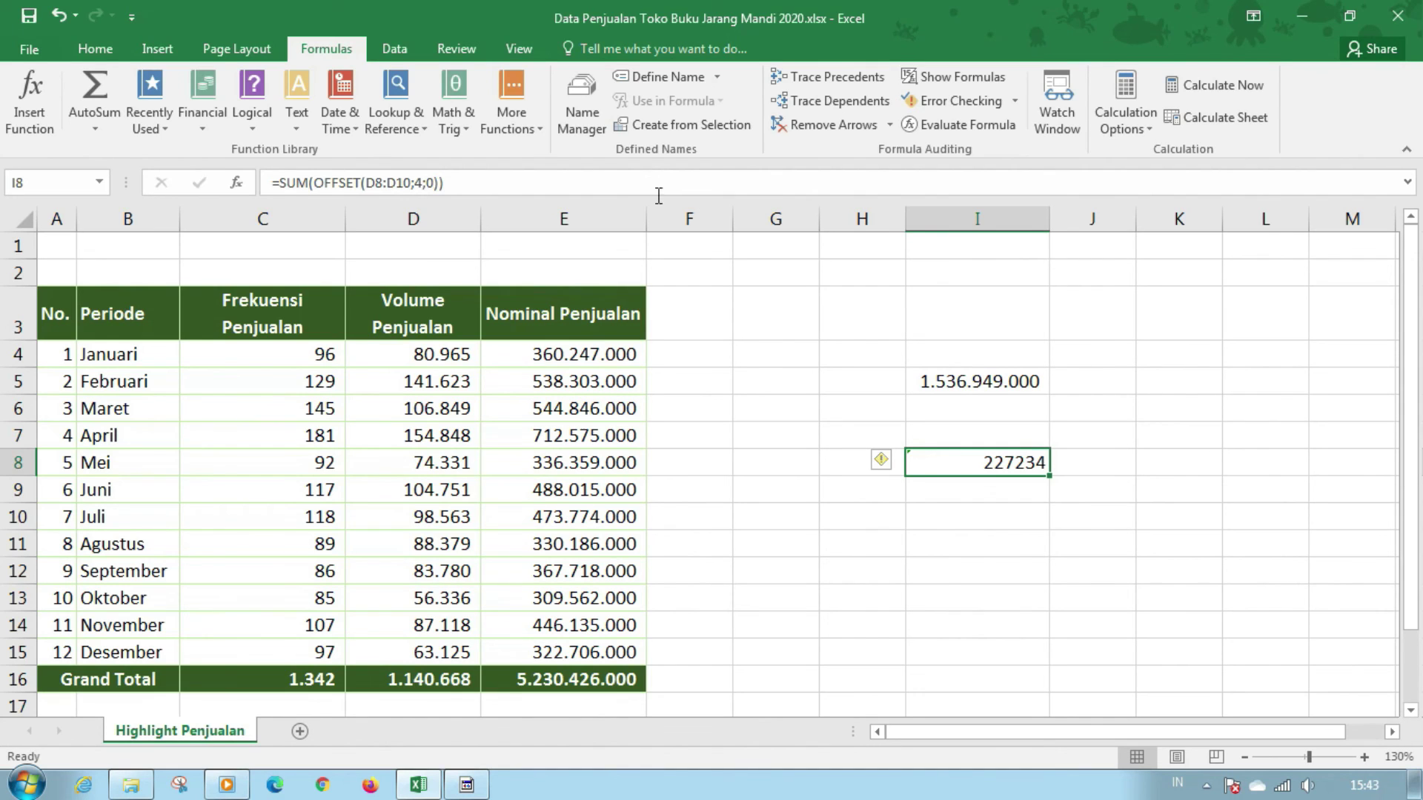
Add height and width 2 so I8 reads =SUM(OFFSET(D8:D10;4;0;2;2)), giving 677420116
left_click(435, 182)
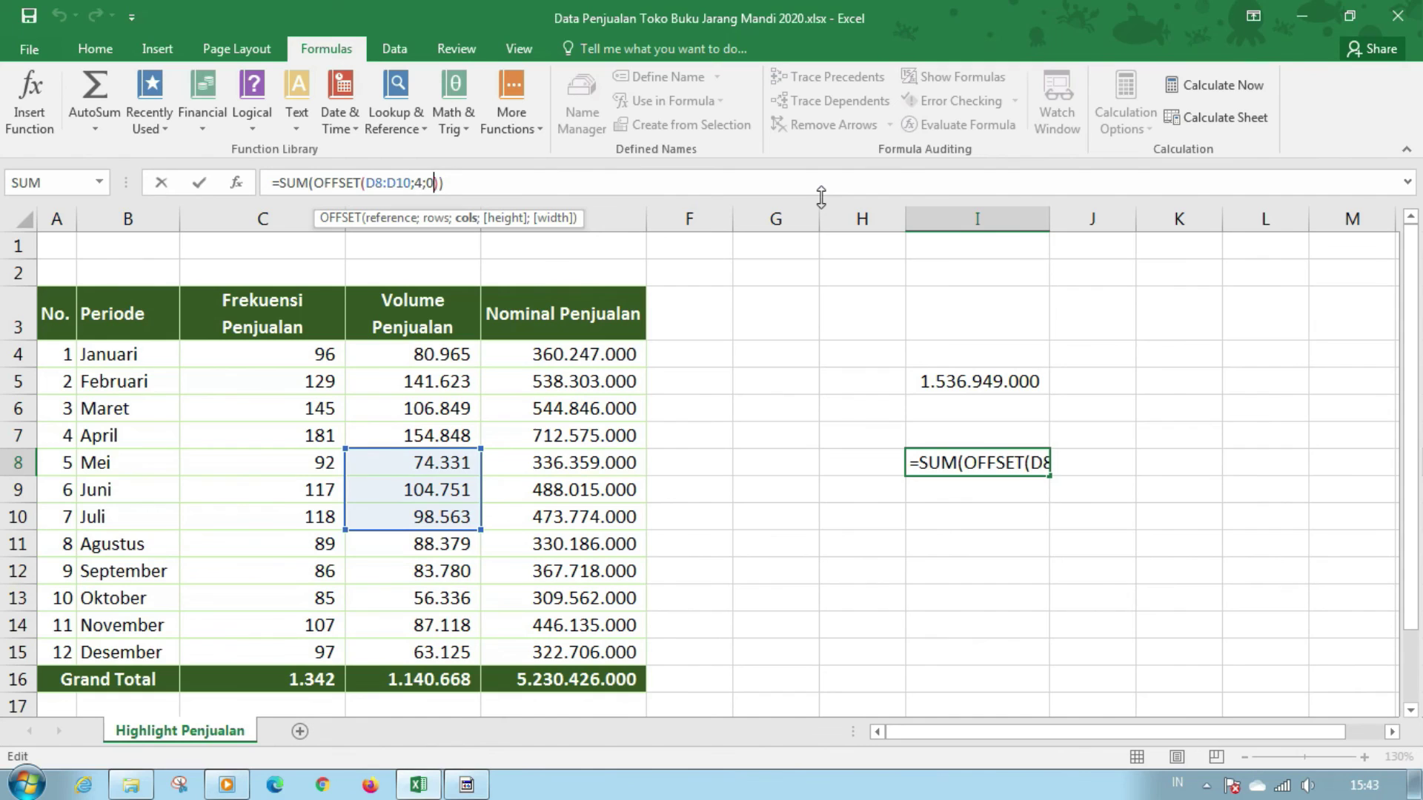
type(";2;2")
key("Return")
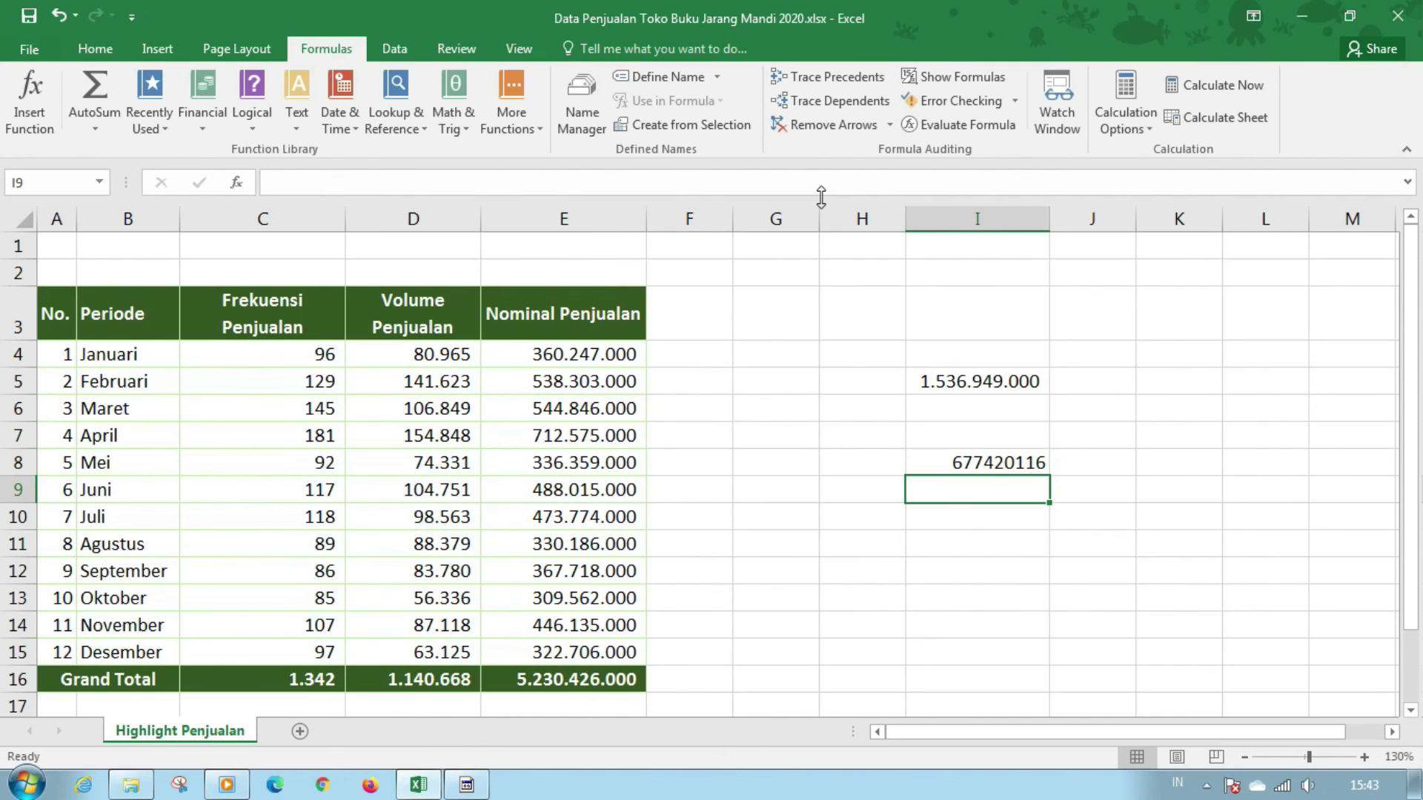
key("Up")
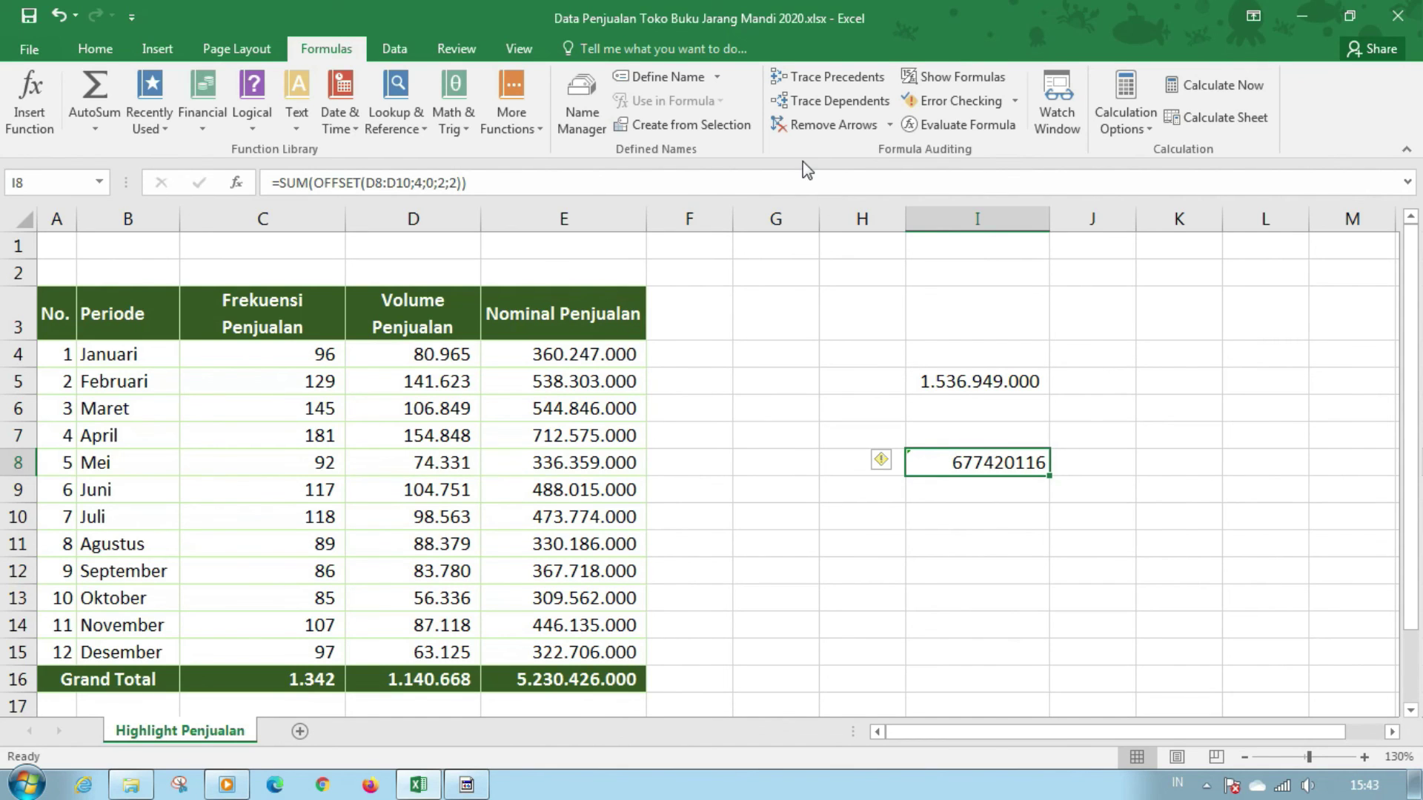
left_click(440, 436)
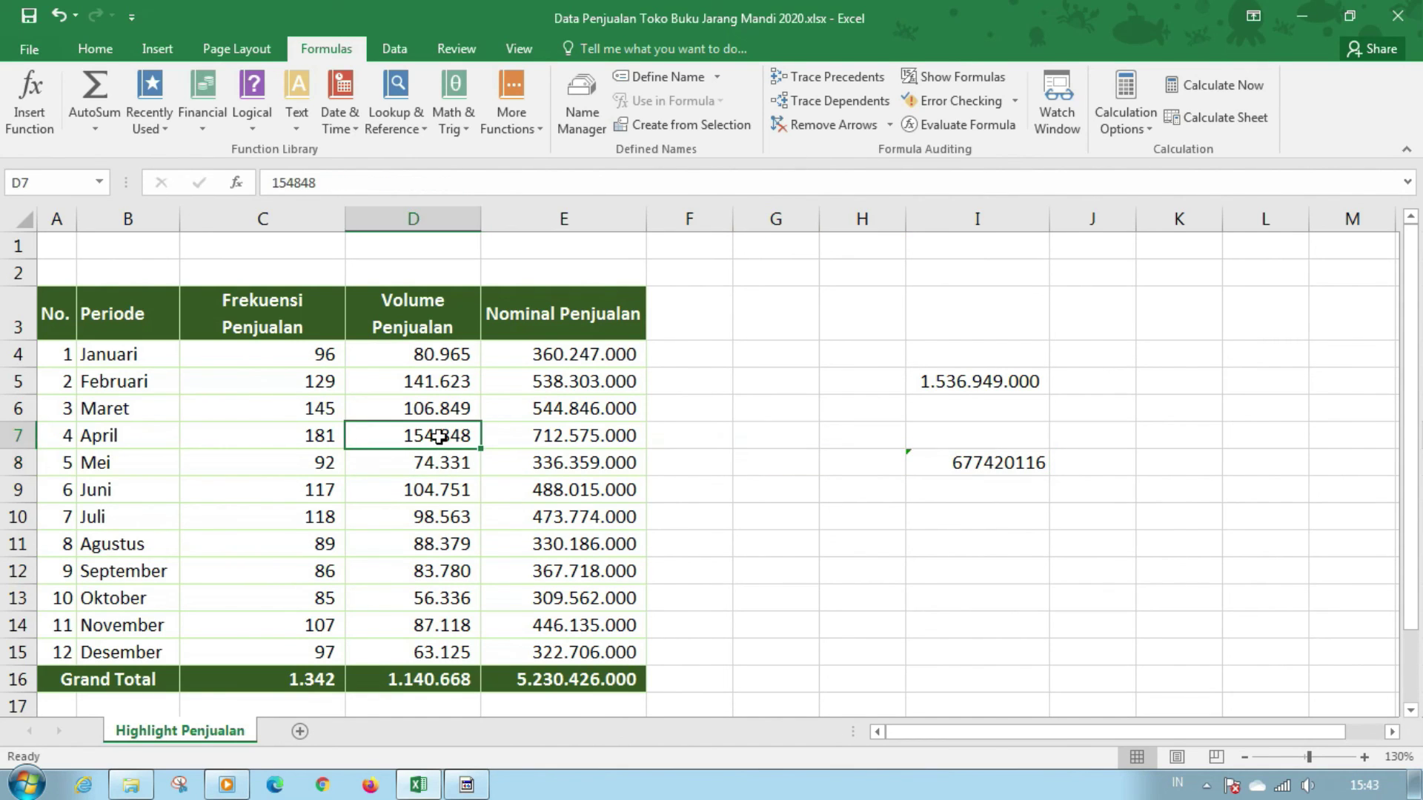
left_click(444, 538)
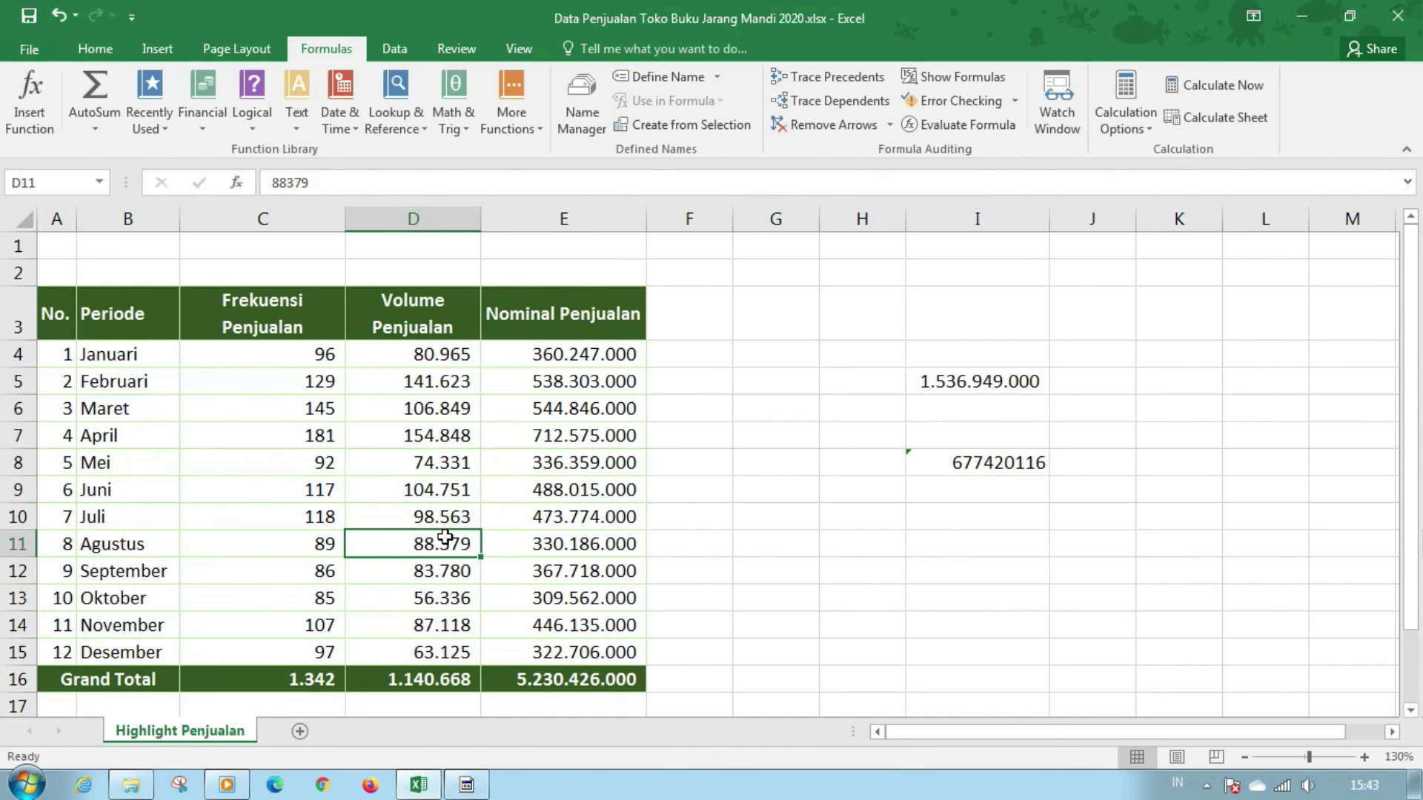
left_click(427, 459)
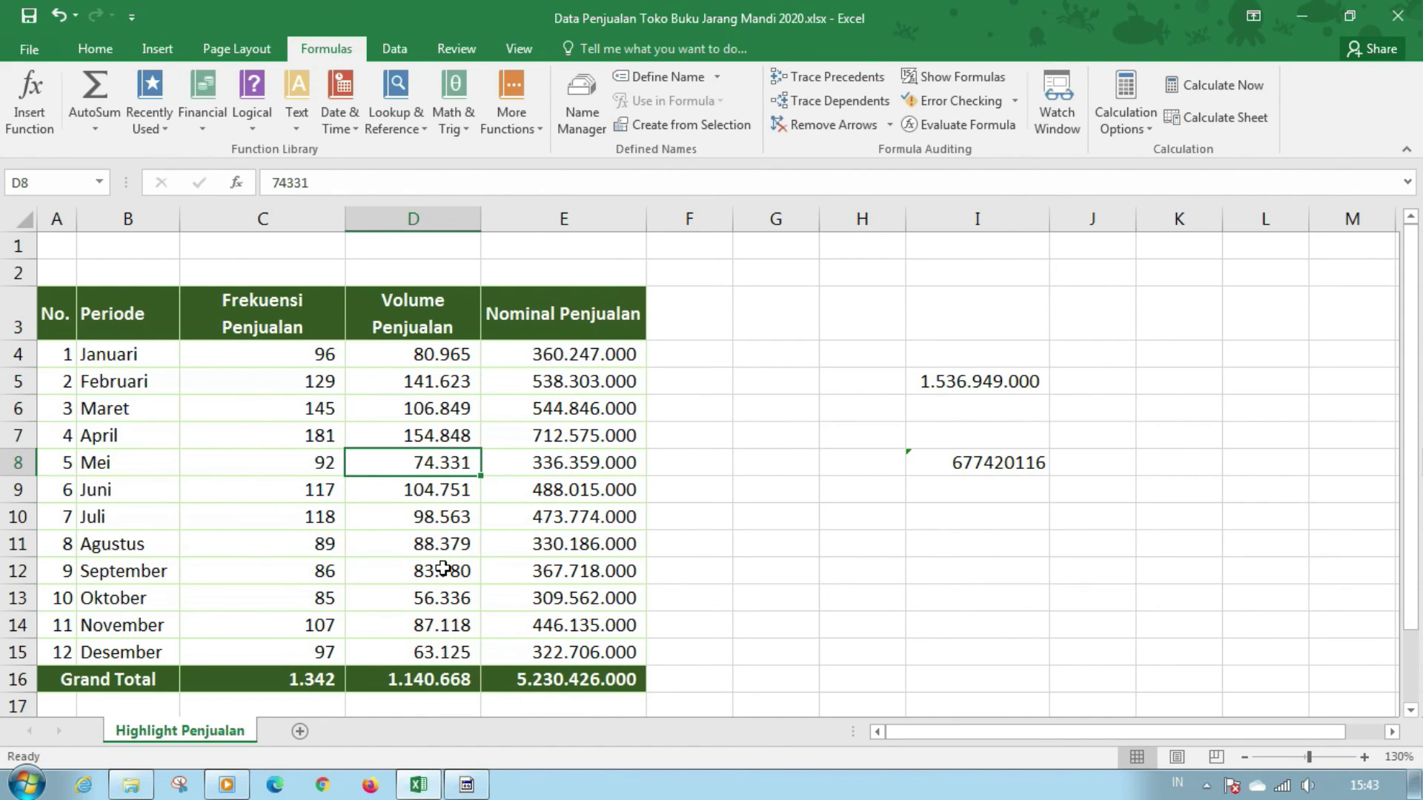
left_click(443, 568)
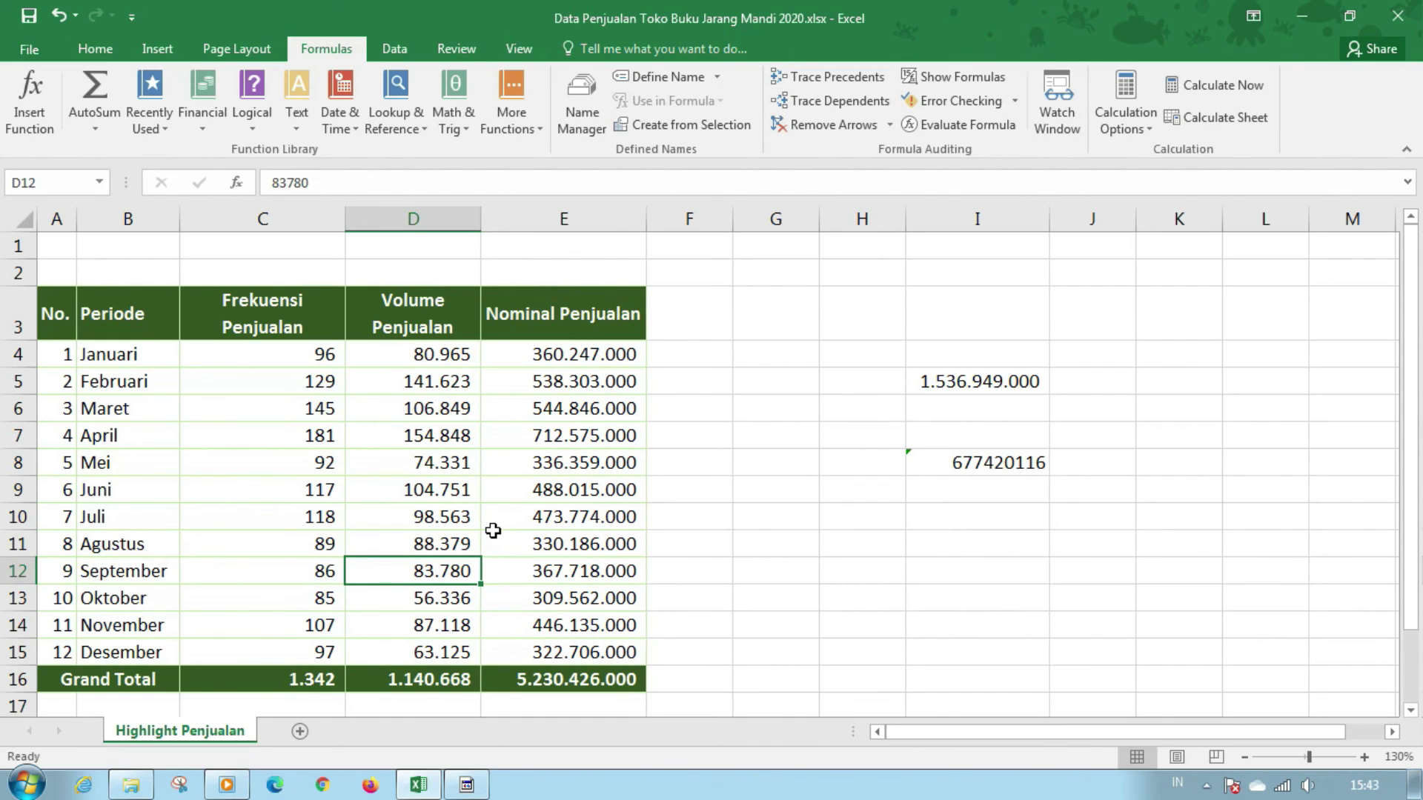
key("shift+Right")
key("shift+Down")
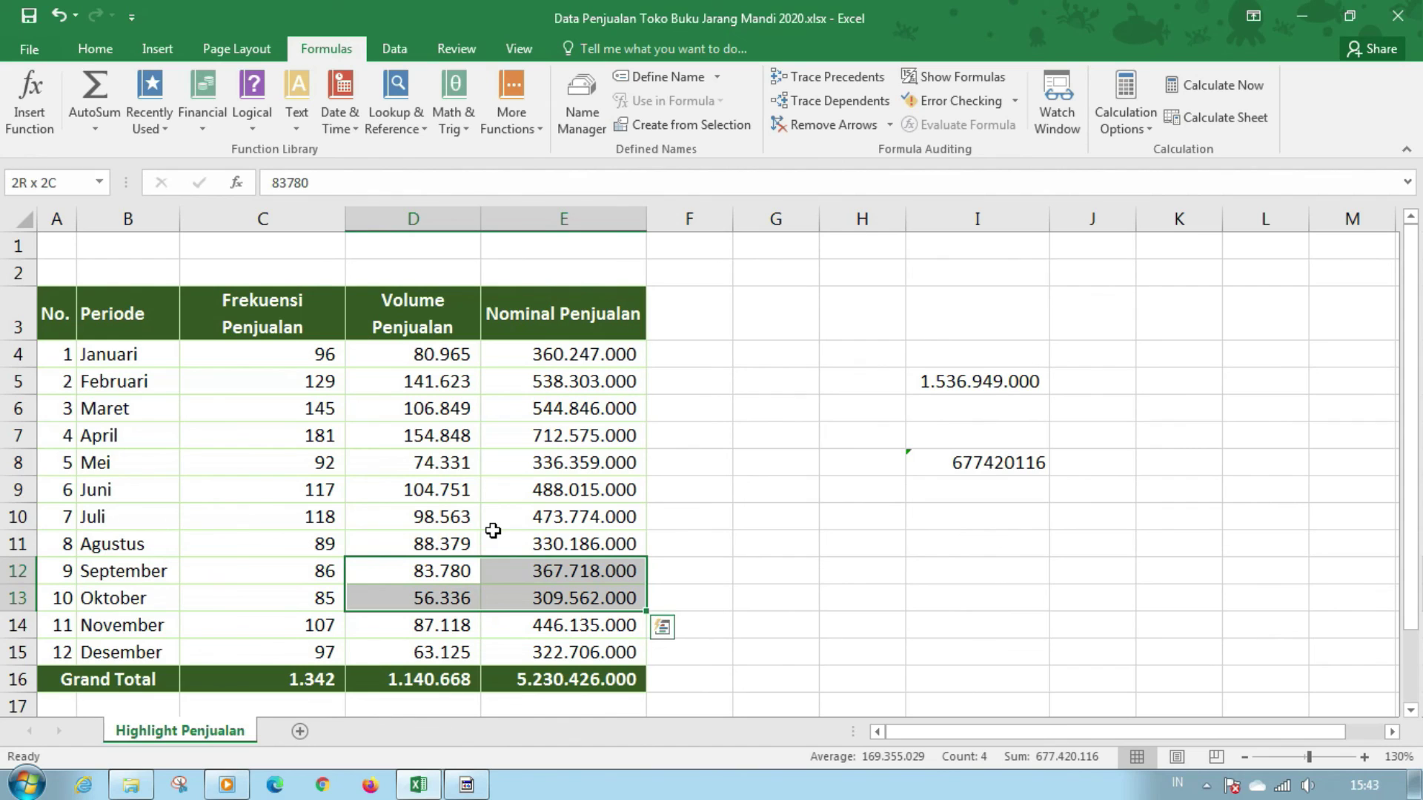